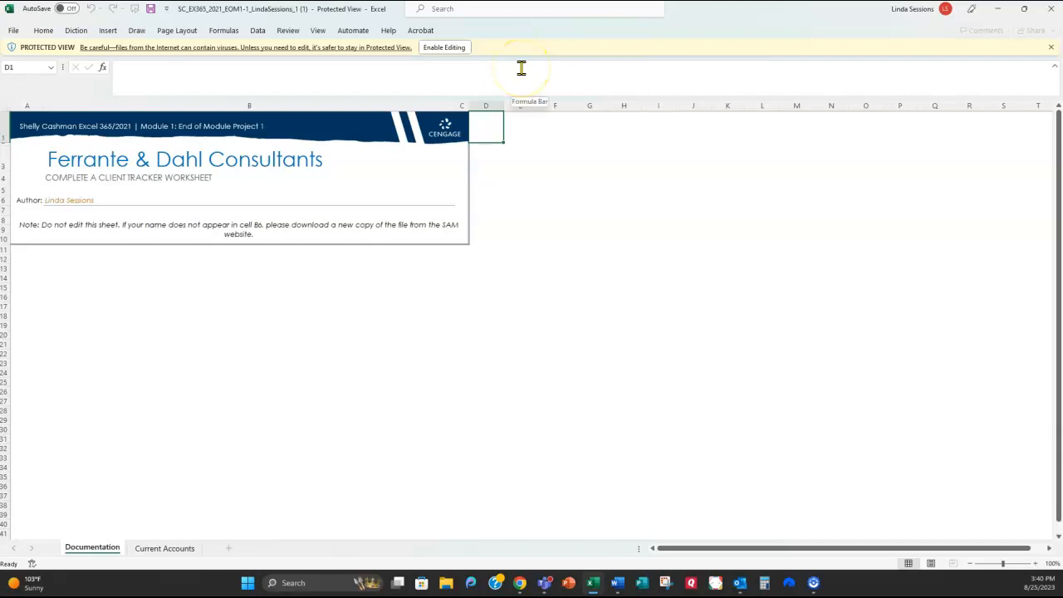
Enable editing for the protected workbook and start saving a copy of it to the Desktop folder.
click(440, 47)
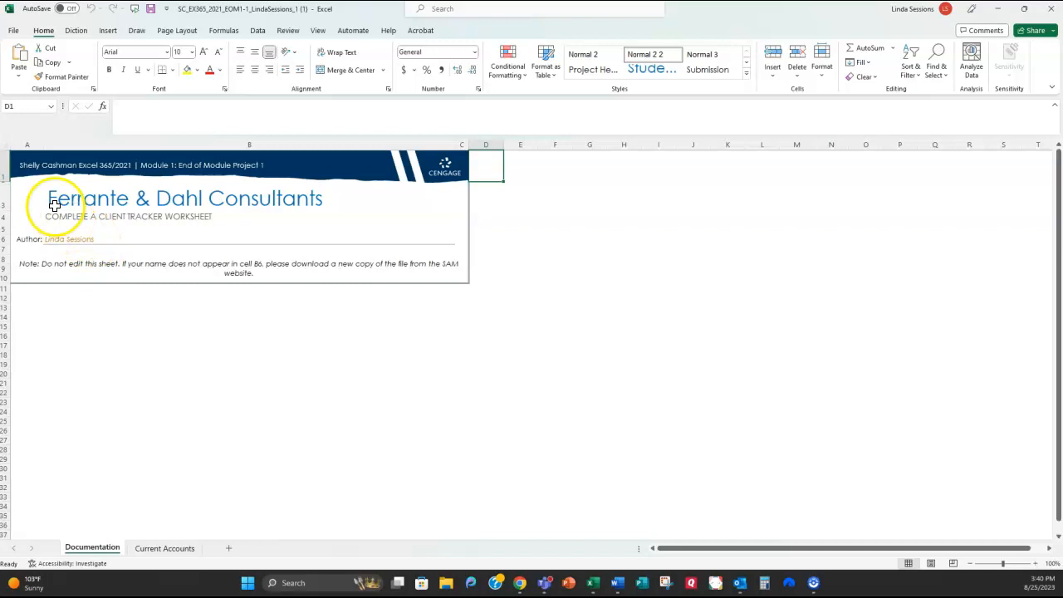
click(15, 31)
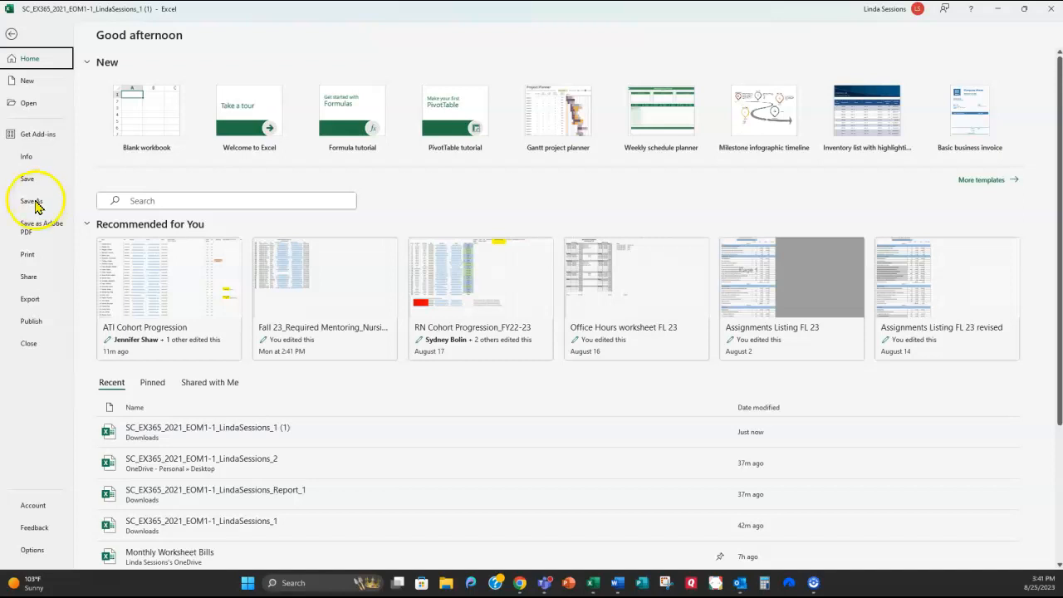
click(35, 206)
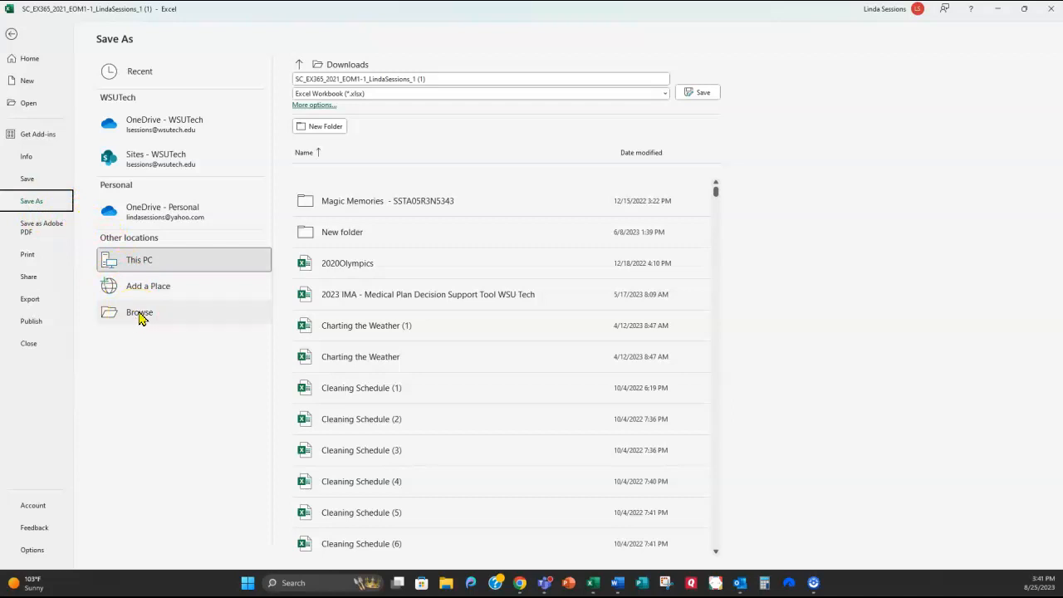
click(140, 318)
click(67, 156)
click(45, 72)
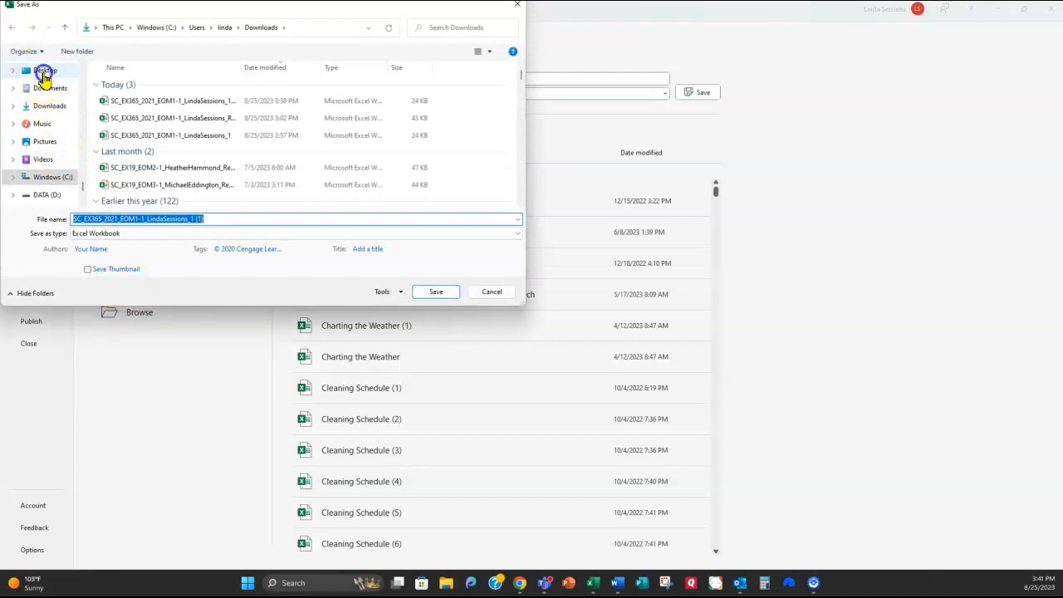
Change the file name's ending from "_1 (1)" to "_2" and save the workbook, replacing the existing file.
click(209, 219)
click(210, 219)
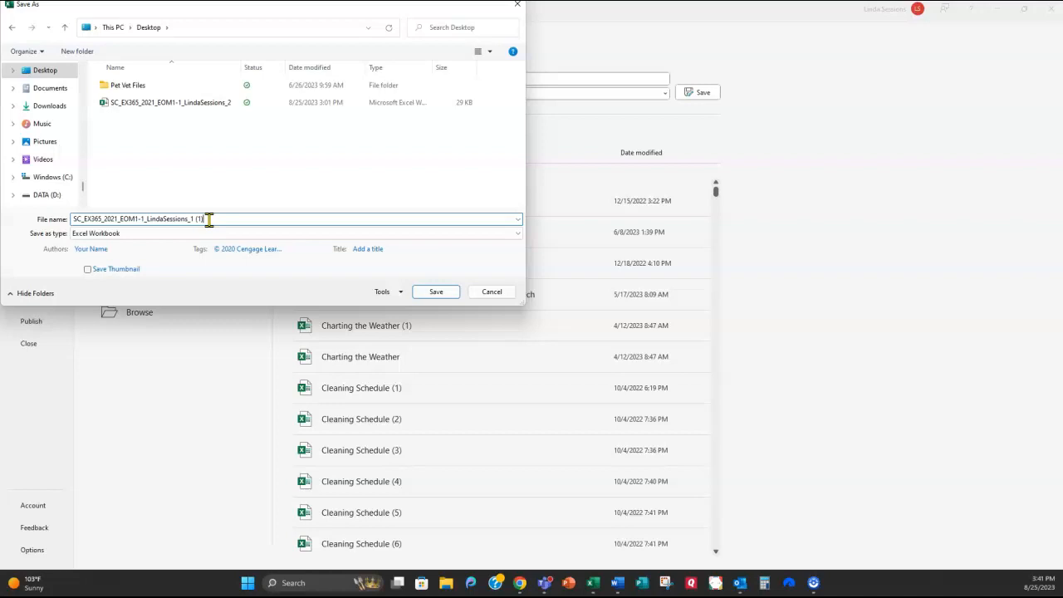
key(BackSpace)
key(BackSpace)
key(BackSpace)
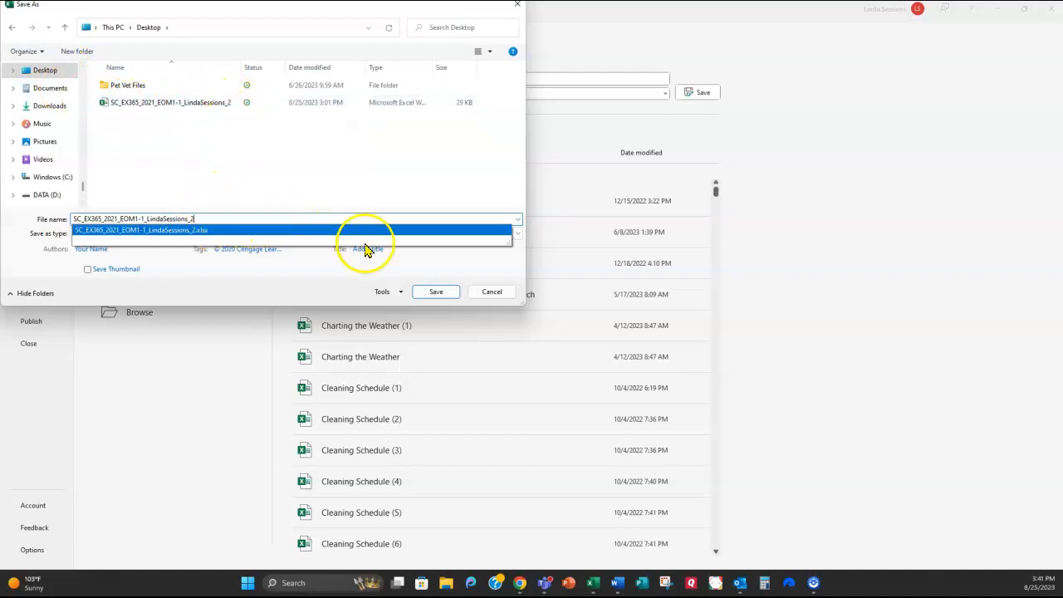
click(436, 292)
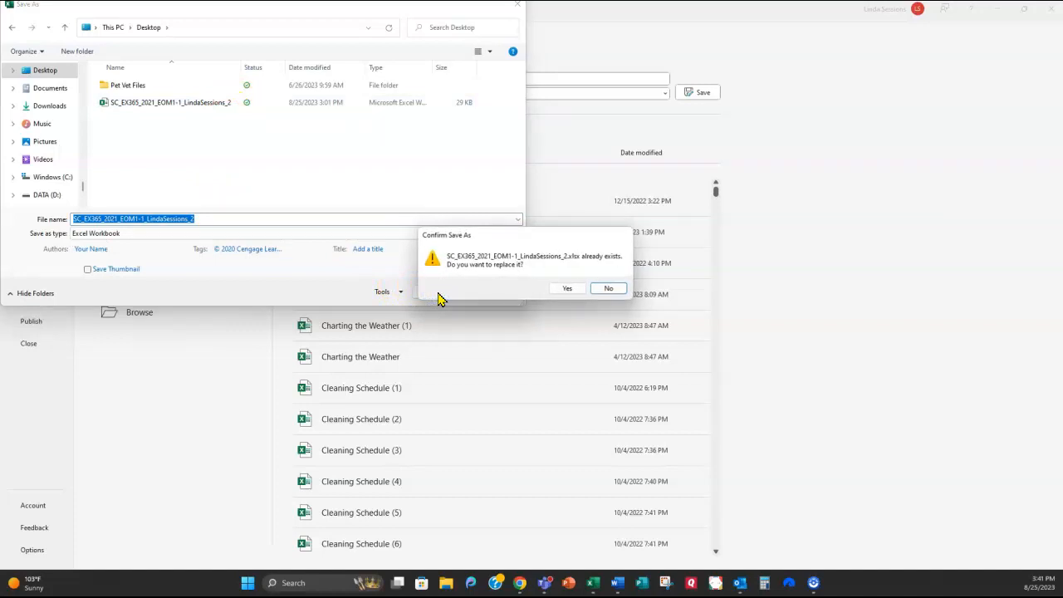
click(568, 291)
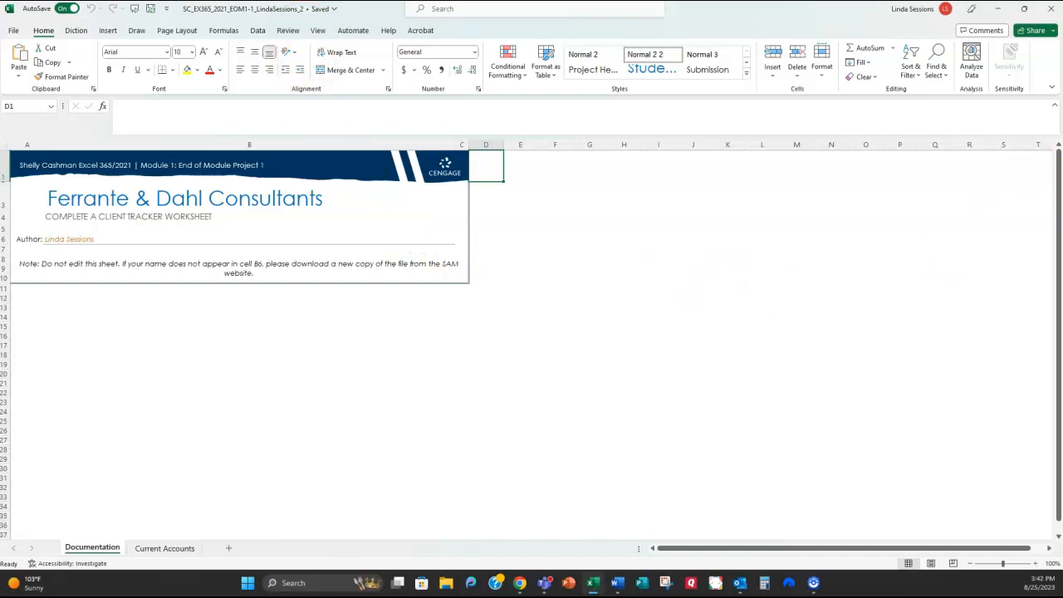
Switch to the Word instructions document, read through project steps 1 to 11, and move it out of the way.
key(alt+Tab)
drag(1062, 66, 573, 21)
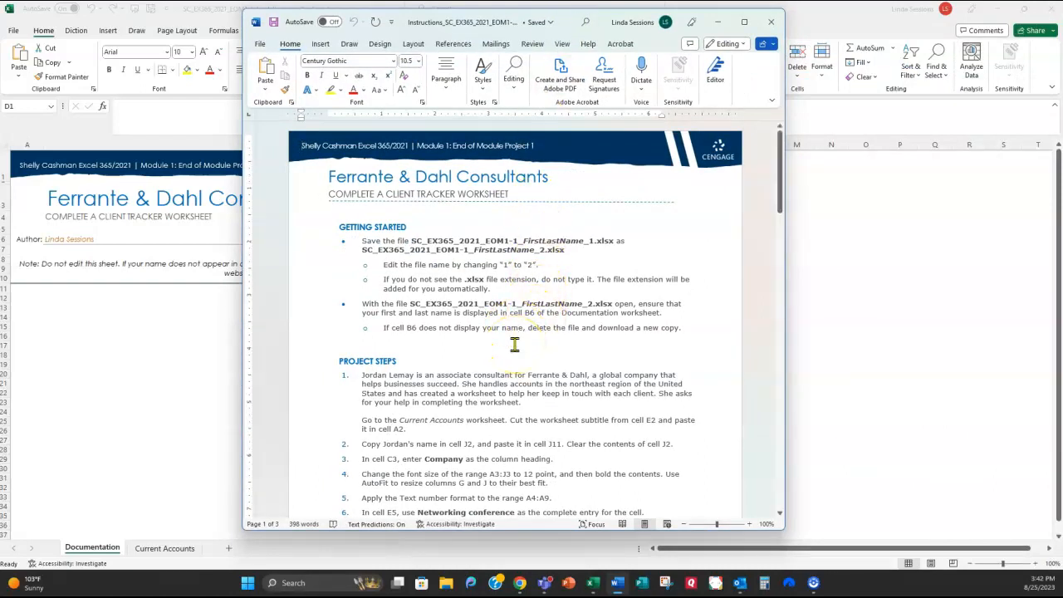
scroll(515, 345, down, 3)
scroll(515, 345, down, 1)
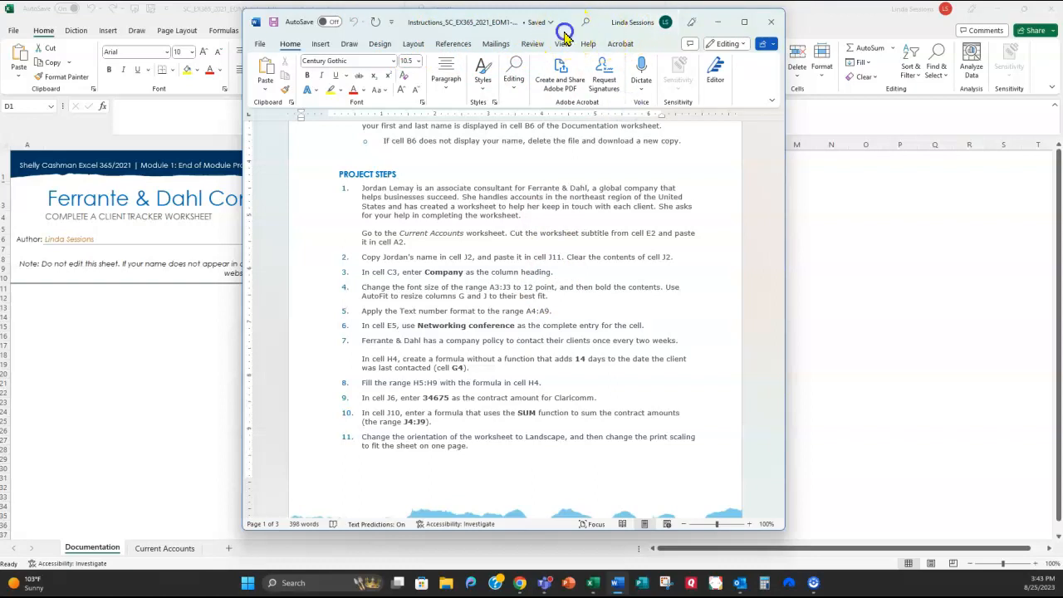
drag(564, 36, 1062, 108)
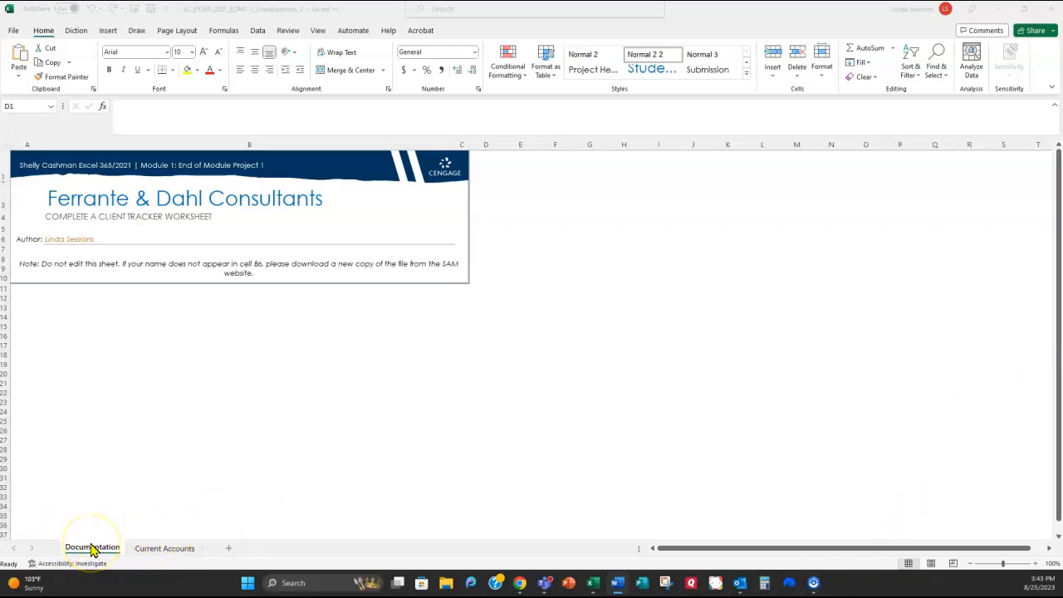
On the Current Accounts worksheet, cut the subtitle from cell E2 and paste it into cell A2.
click(164, 553)
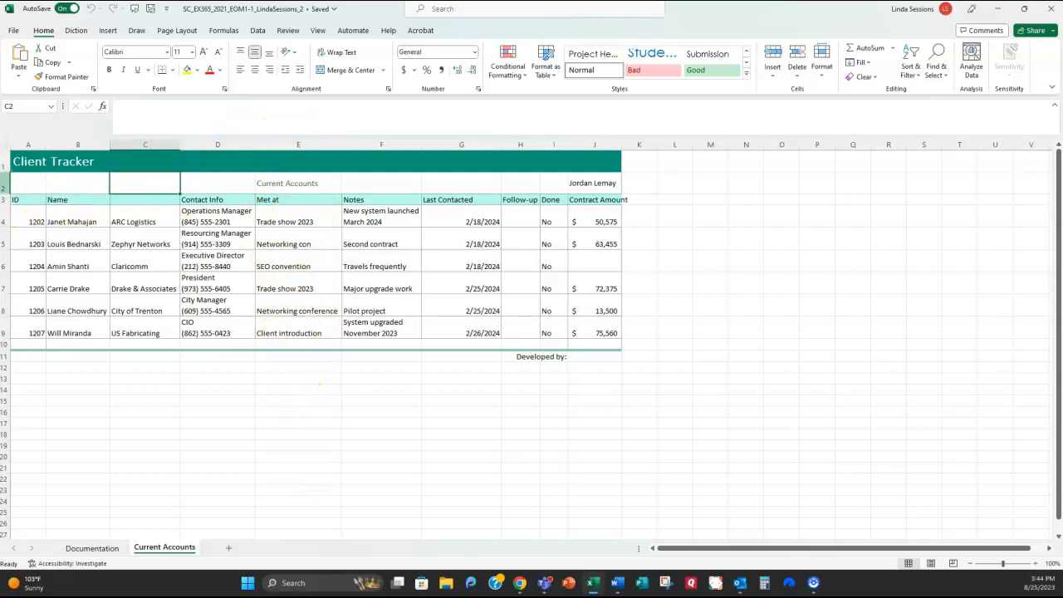
click(306, 182)
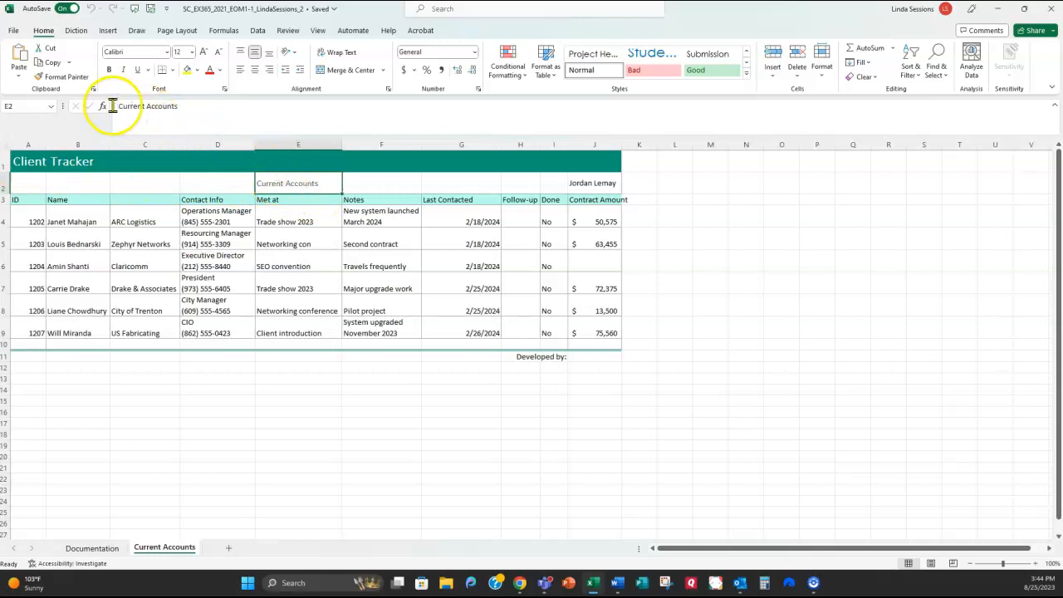
click(50, 52)
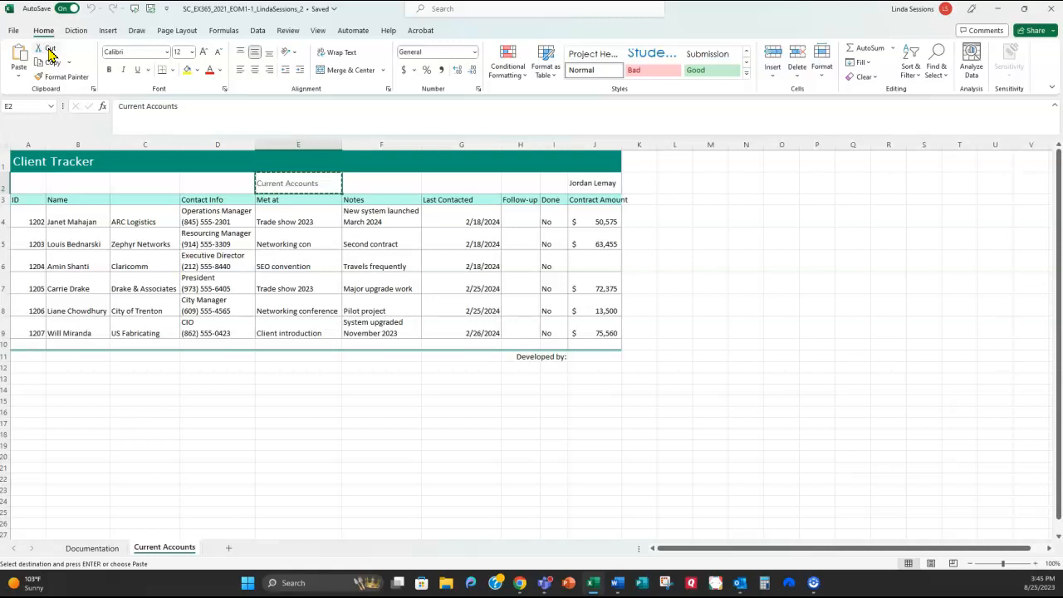
click(27, 181)
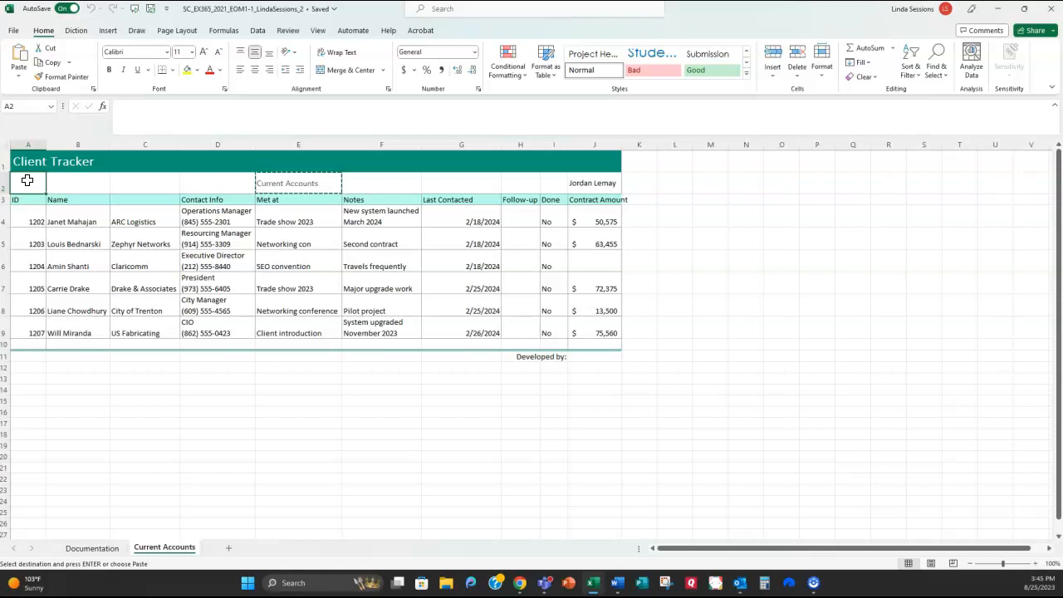
right_click(28, 181)
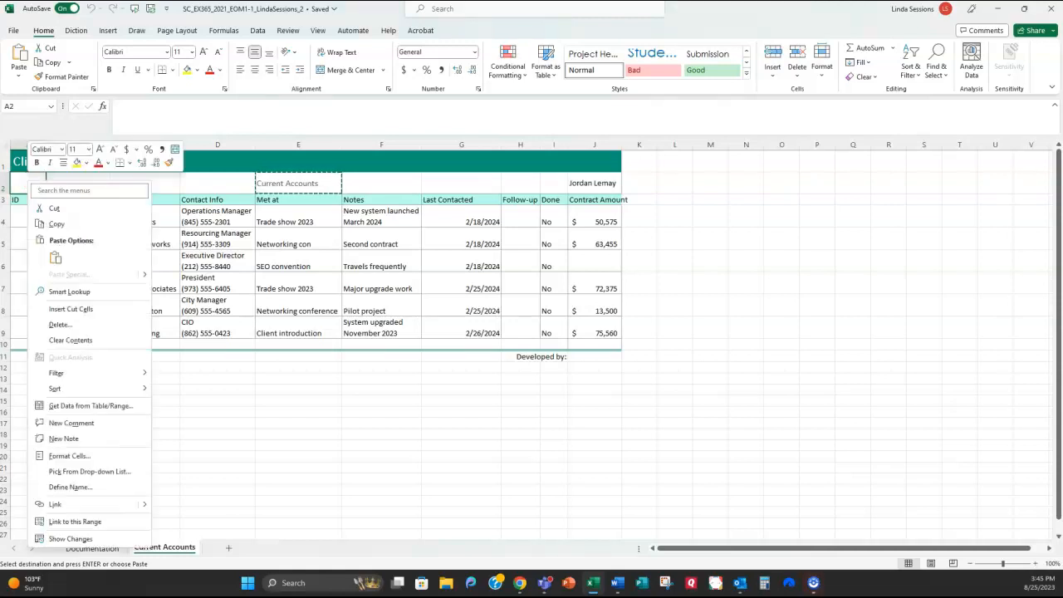
click(55, 258)
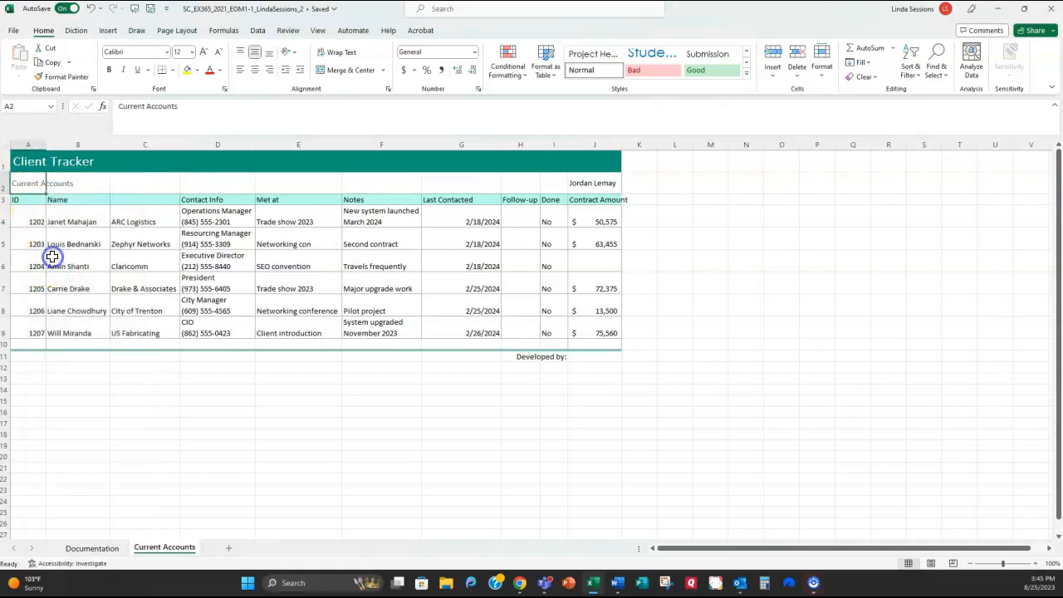
click(447, 416)
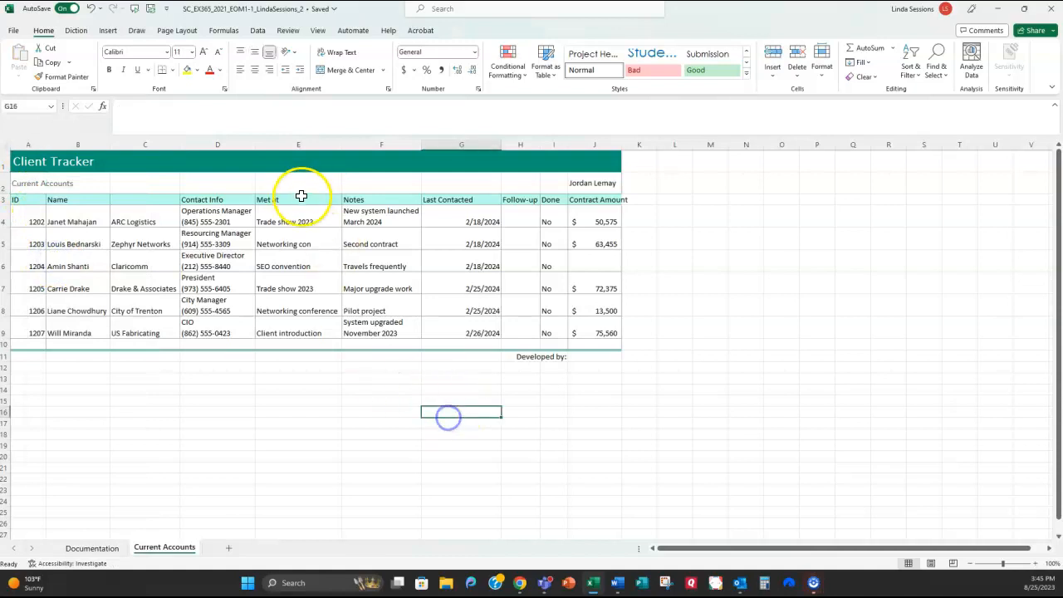
Examine the contents of cells A2 and B2 to see which cell holds the subtitle.
click(17, 185)
drag(17, 184, 72, 190)
click(26, 184)
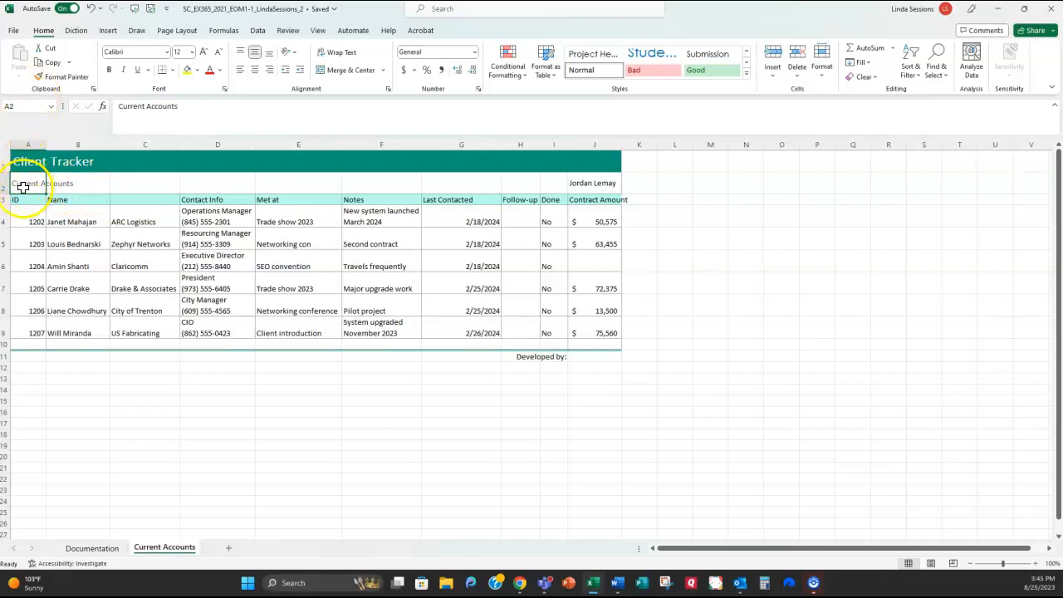
click(117, 106)
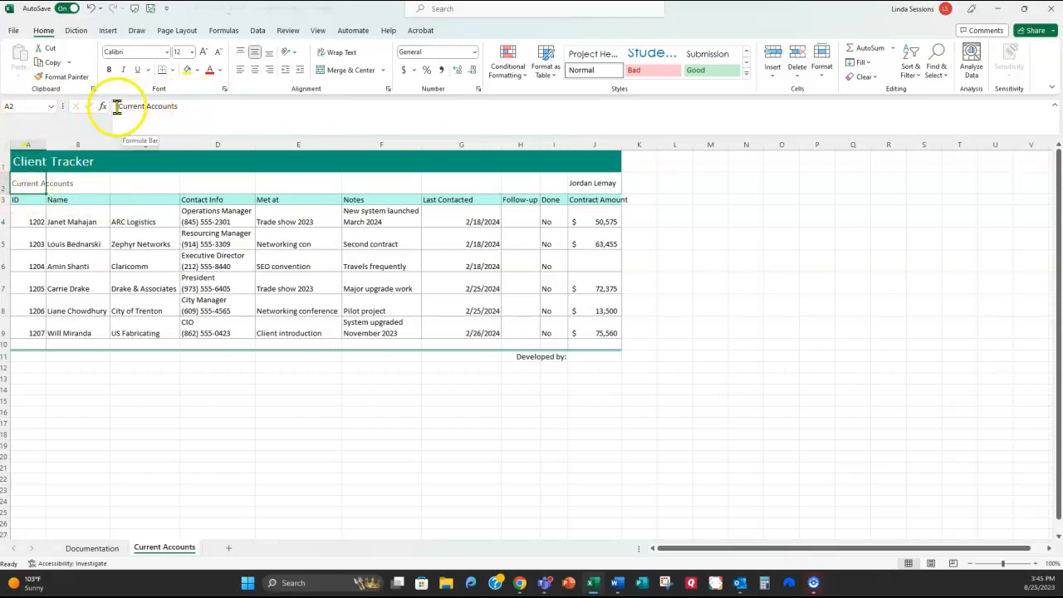
click(78, 183)
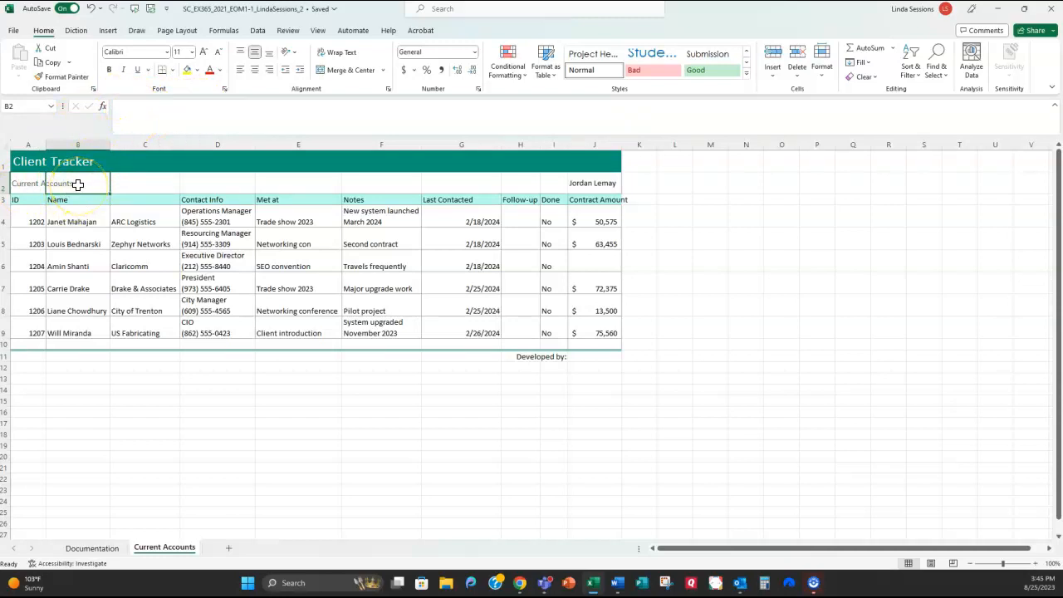
click(28, 182)
click(66, 184)
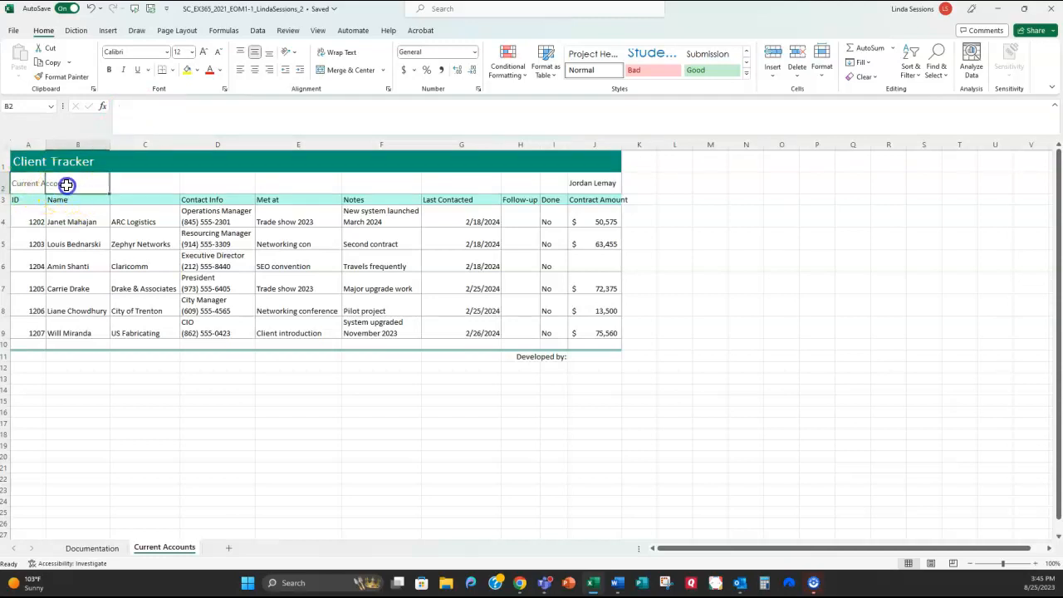
click(34, 185)
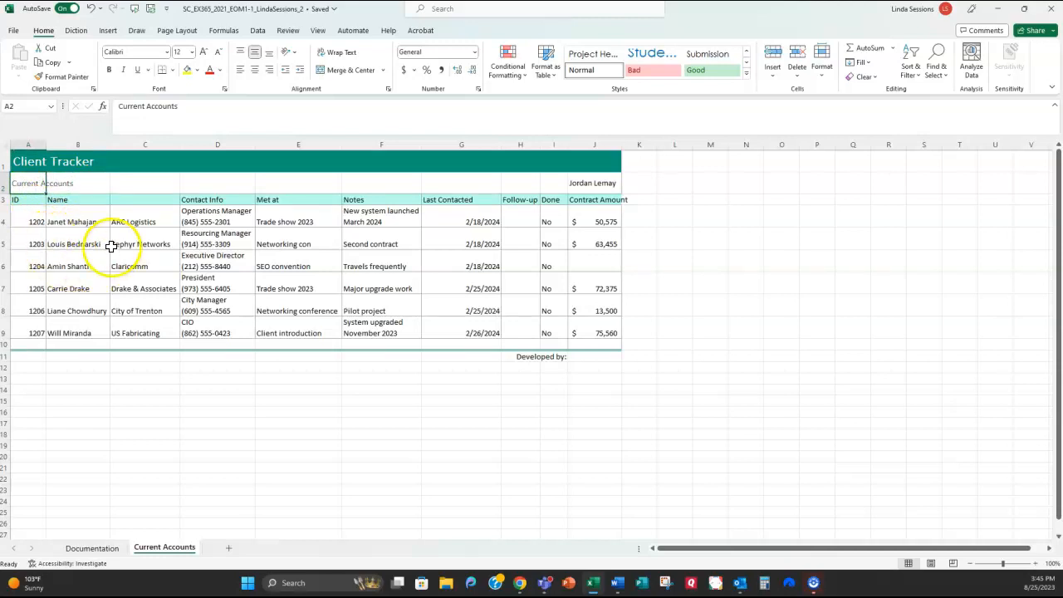
click(134, 216)
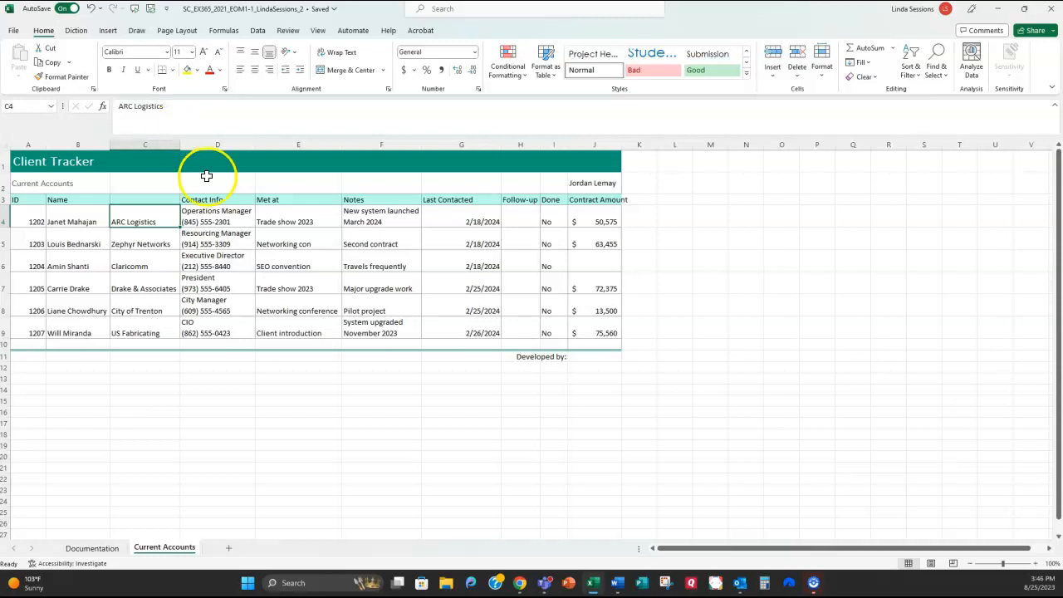
Copy the consultant's name from cell J2 and paste it into cell J11 beside "Developed by:".
click(571, 182)
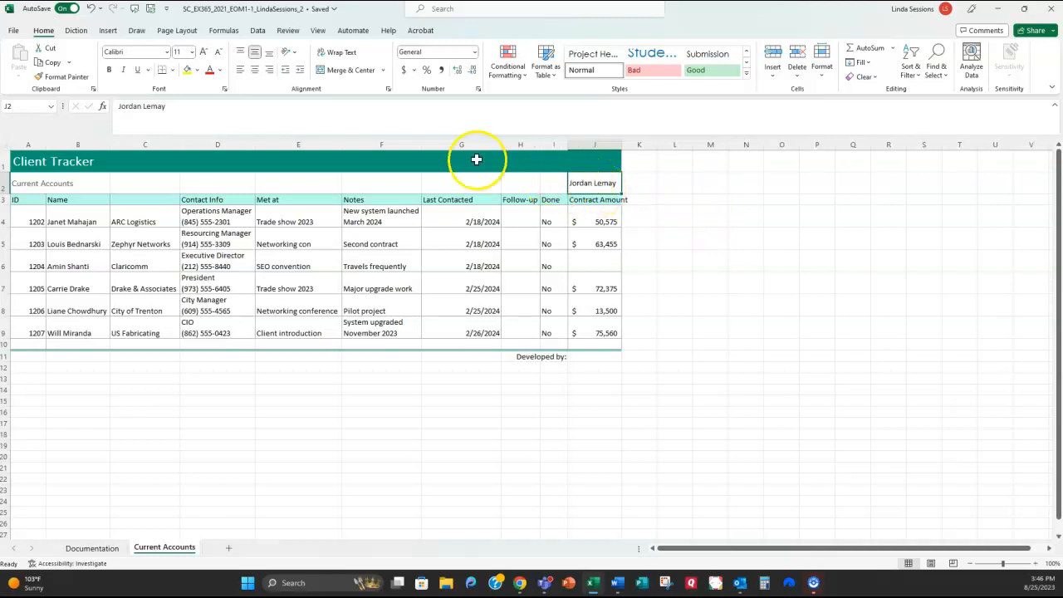
click(51, 63)
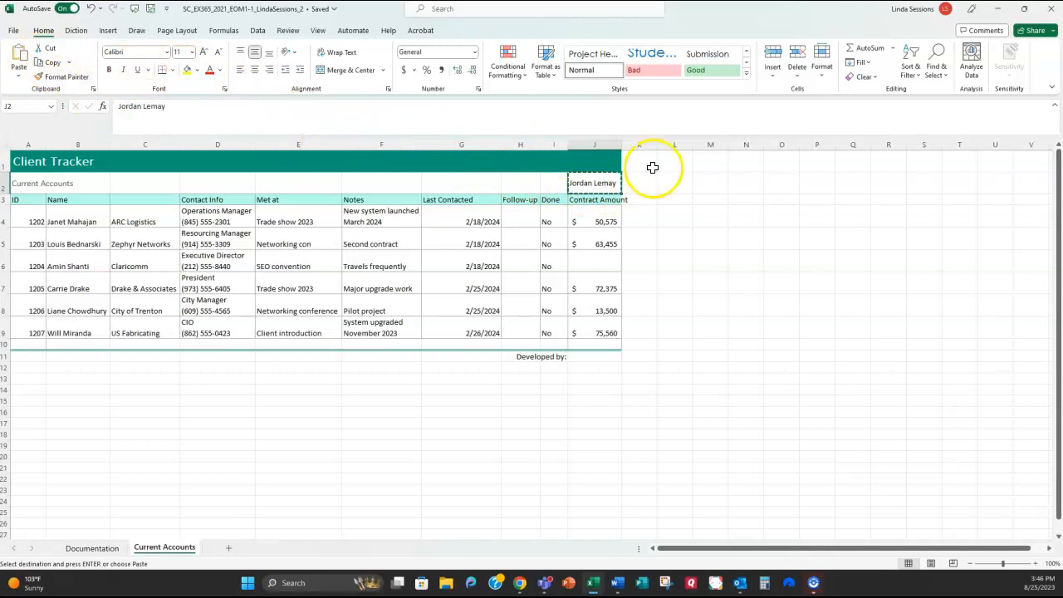
click(596, 355)
click(597, 354)
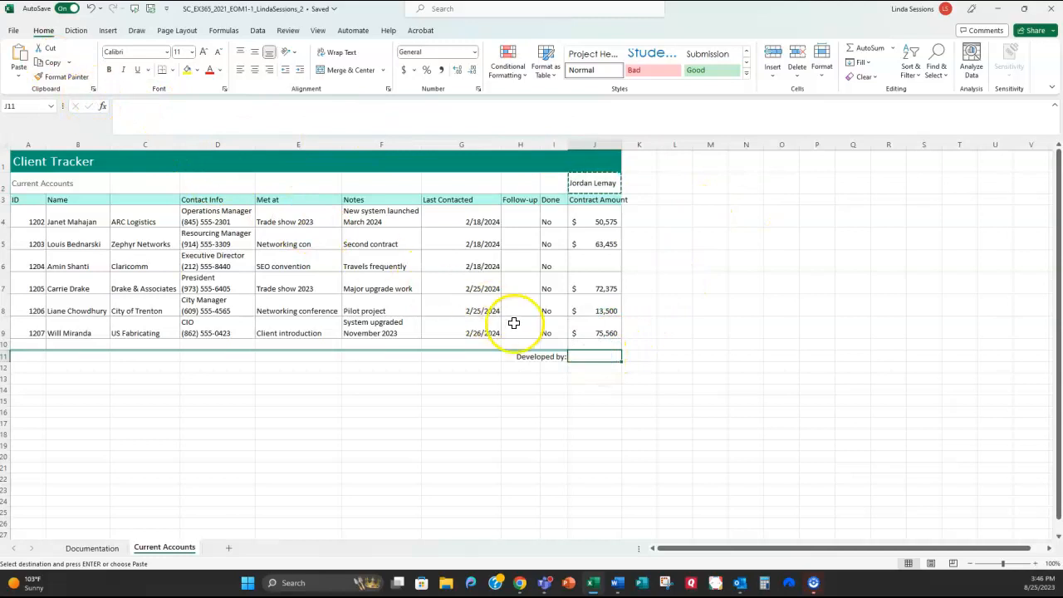
right_click(595, 357)
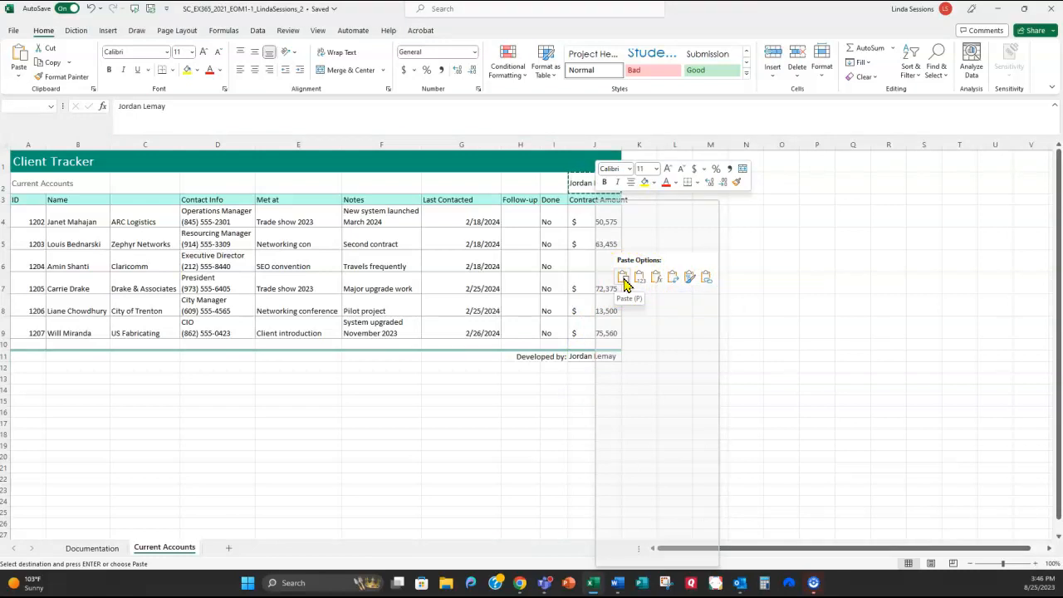
click(623, 278)
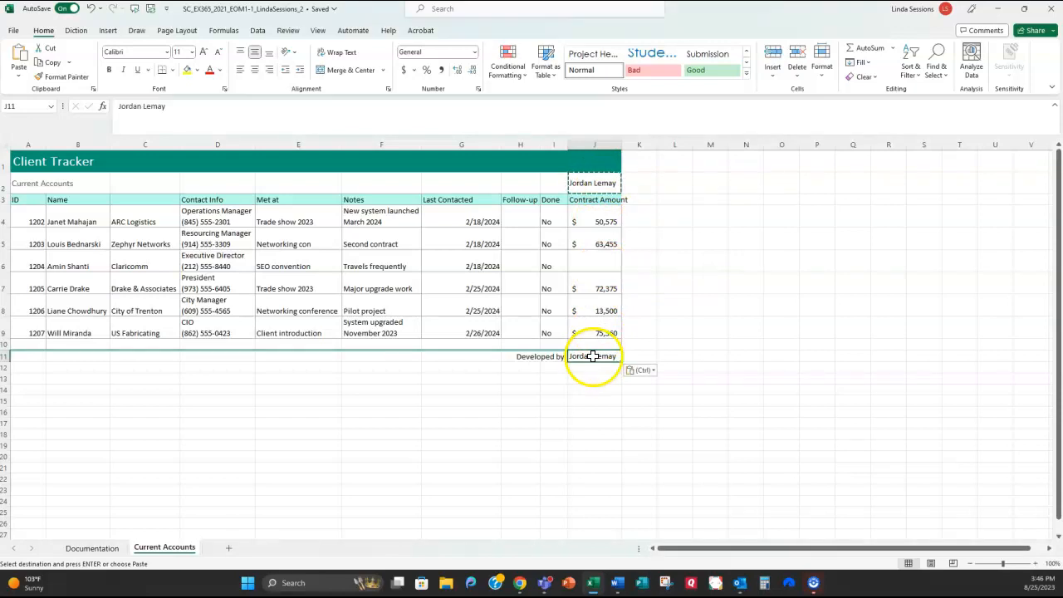
Clear only the contents of cell J2.
click(601, 181)
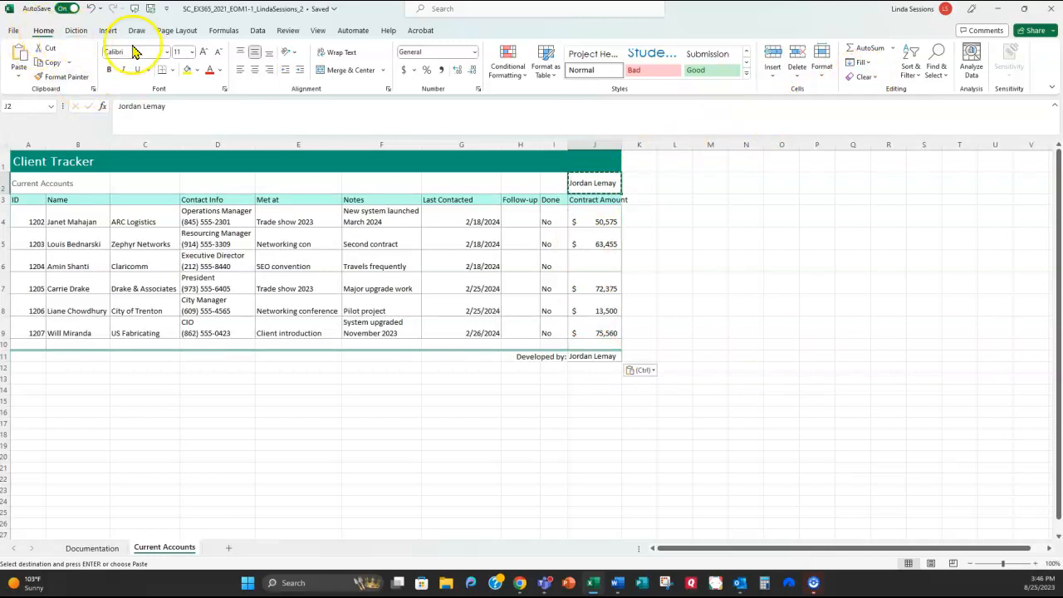
click(865, 77)
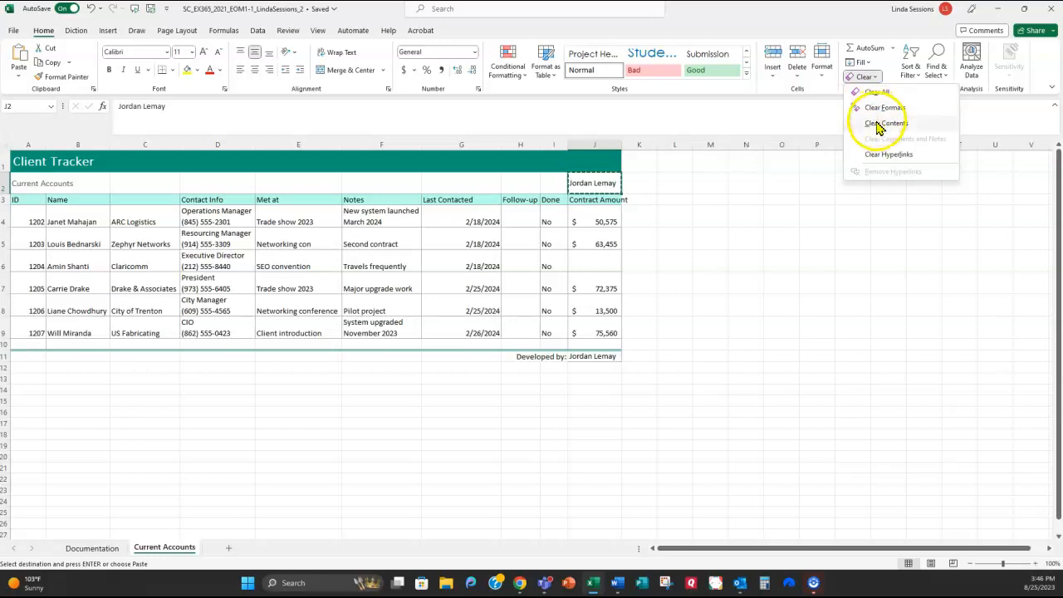
click(882, 122)
click(741, 307)
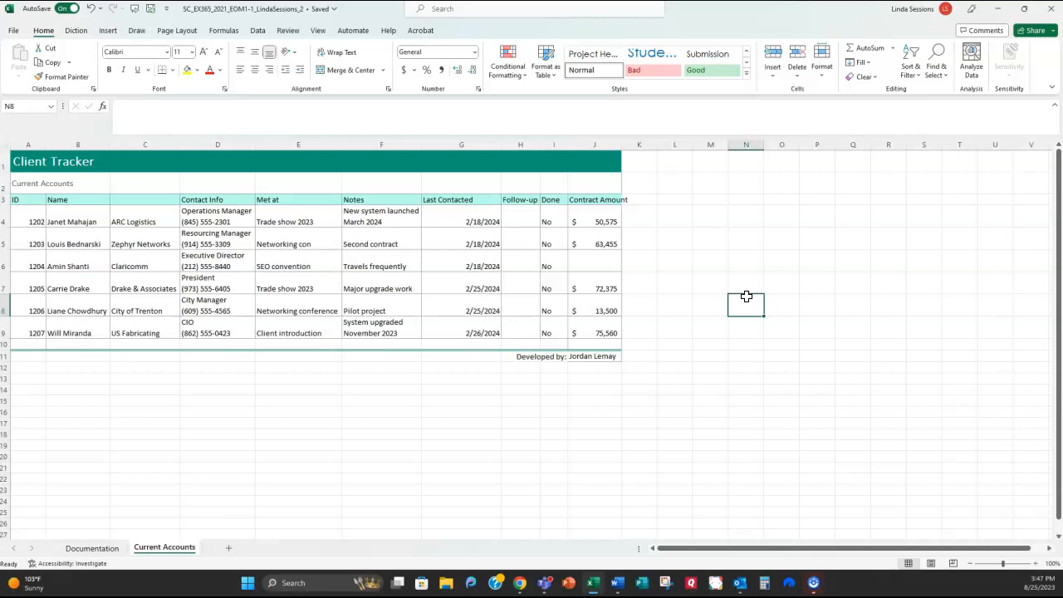
click(744, 280)
Enter "Company" as the column heading in cell C3.
click(146, 197)
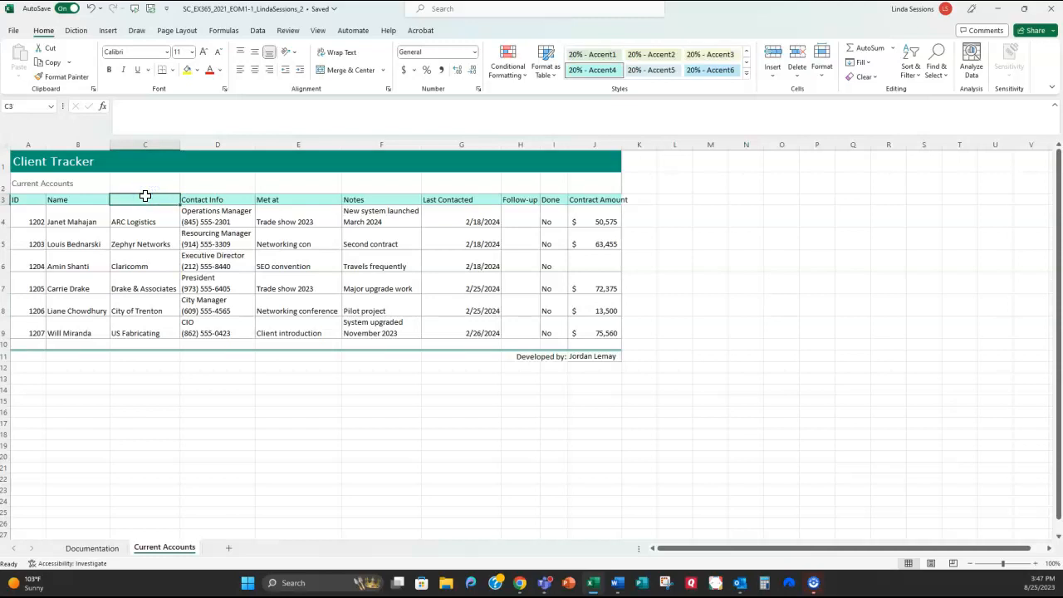
text(Comop)
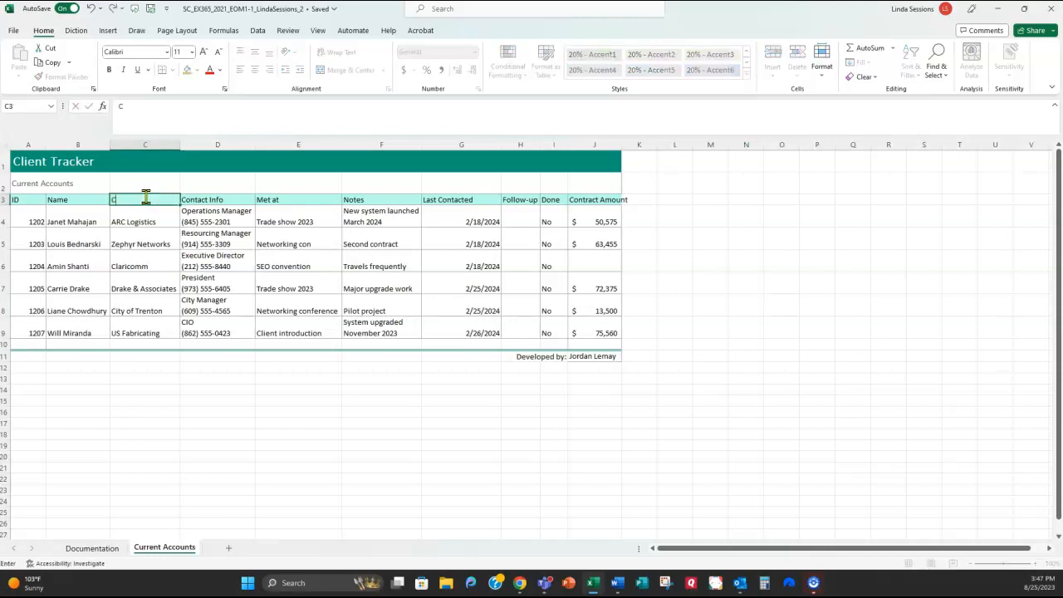
click(537, 283)
key(BackSpace)
key(BackSpace)
key(BackSpace)
key(BackSpace)
key(BackSpace)
text(pan)
click(236, 430)
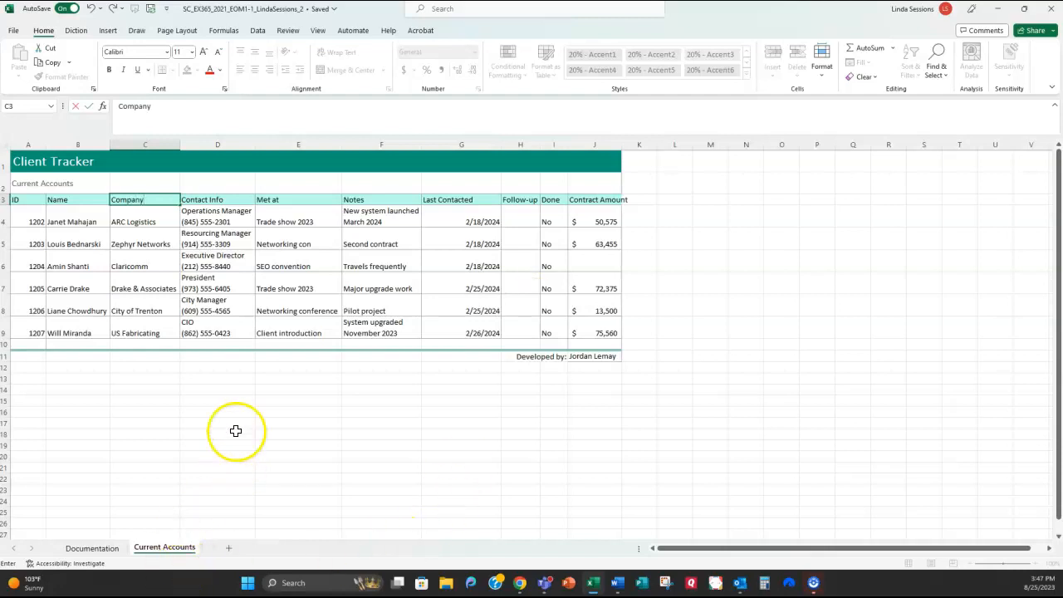
Format the column headings in A3:J3 as bold with font size 12.
click(138, 199)
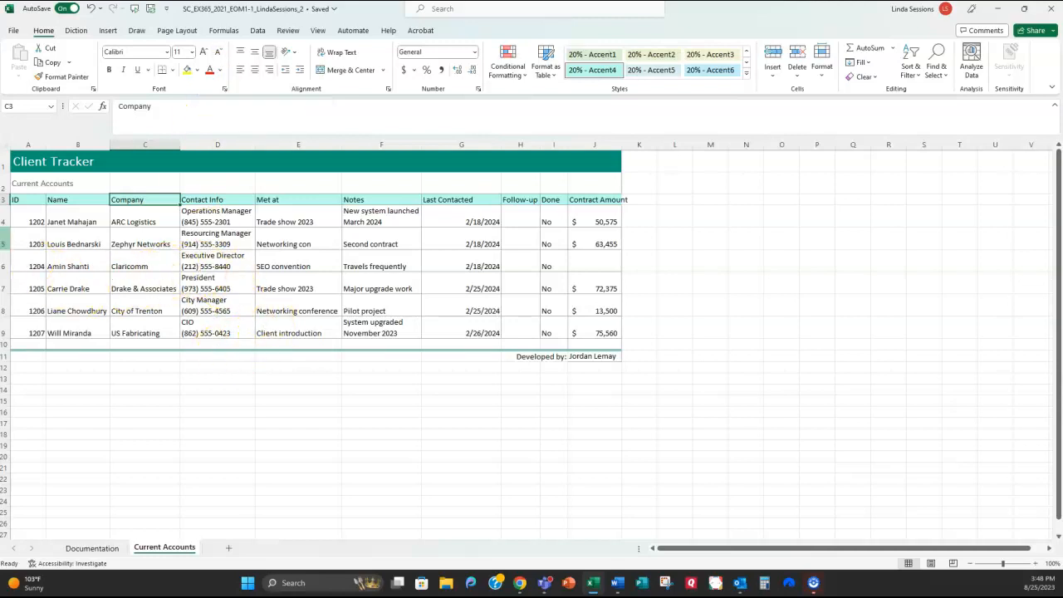
click(26, 199)
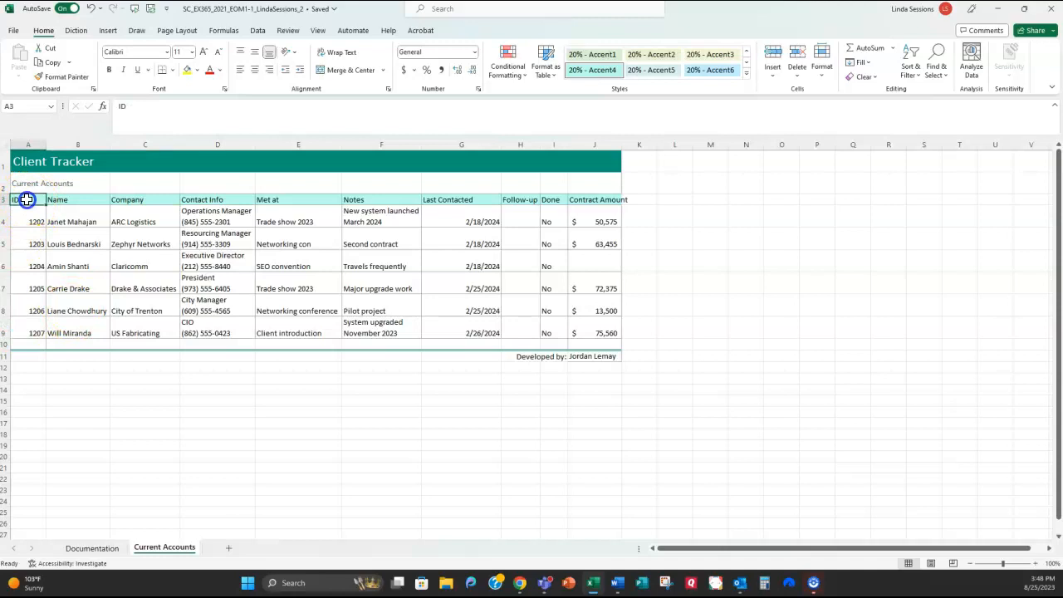
drag(27, 200, 588, 199)
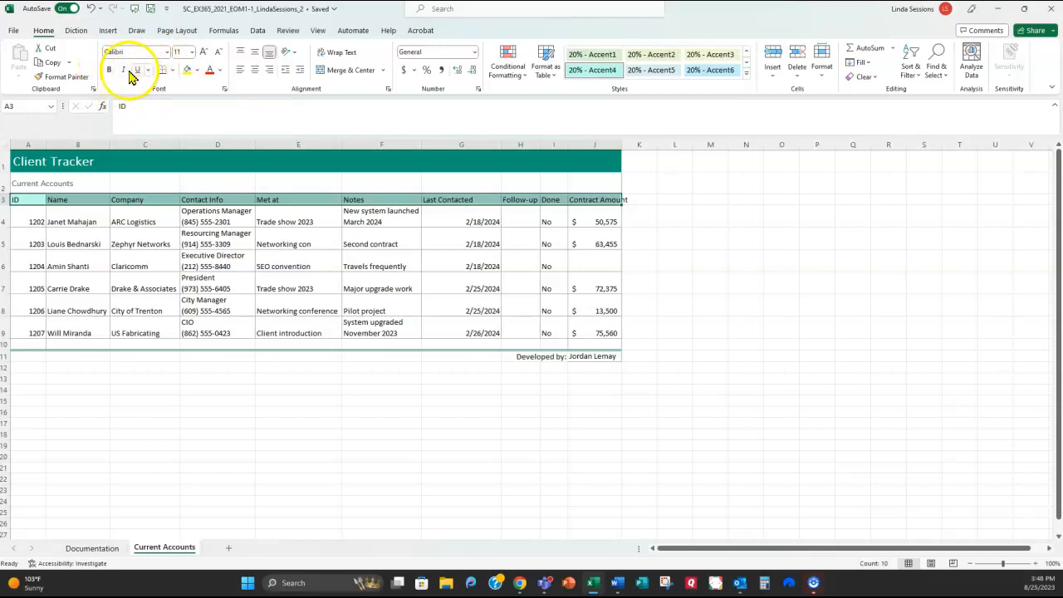
click(204, 52)
click(111, 70)
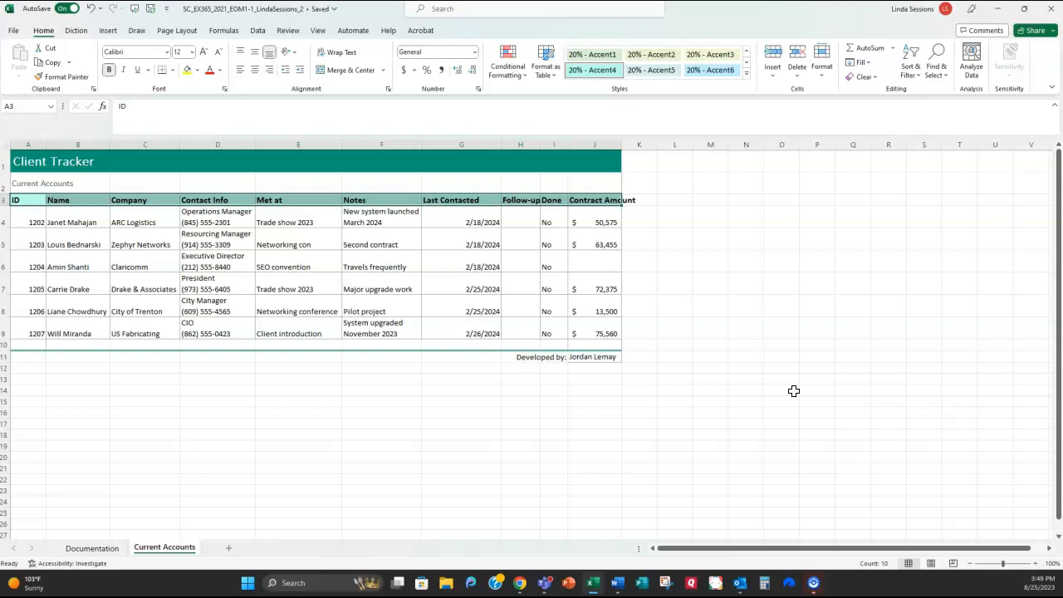
click(667, 418)
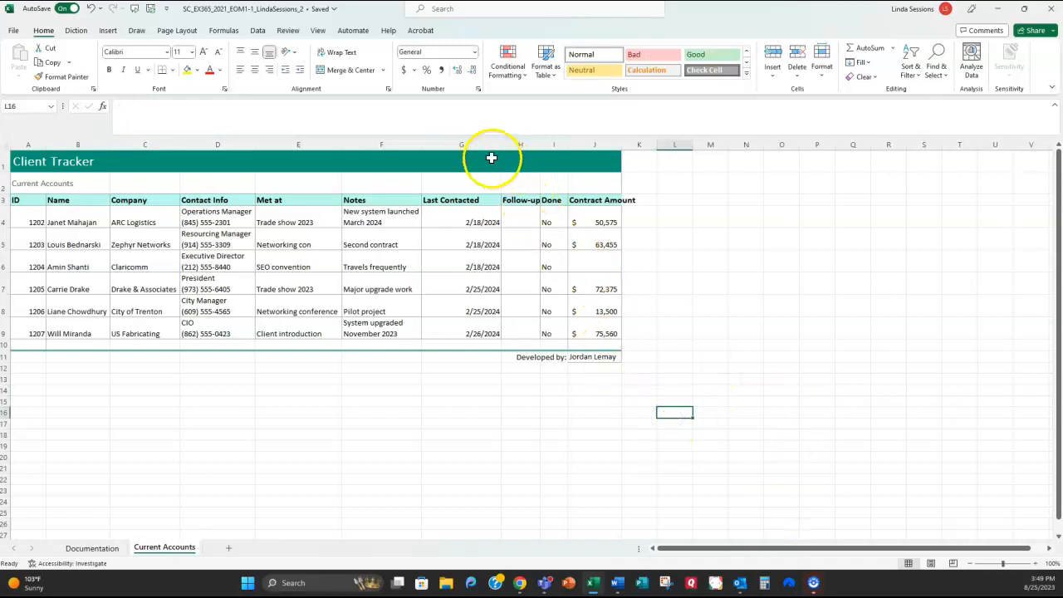
AutoFit the widths of columns G, H, I and J so their headings fit.
click(515, 200)
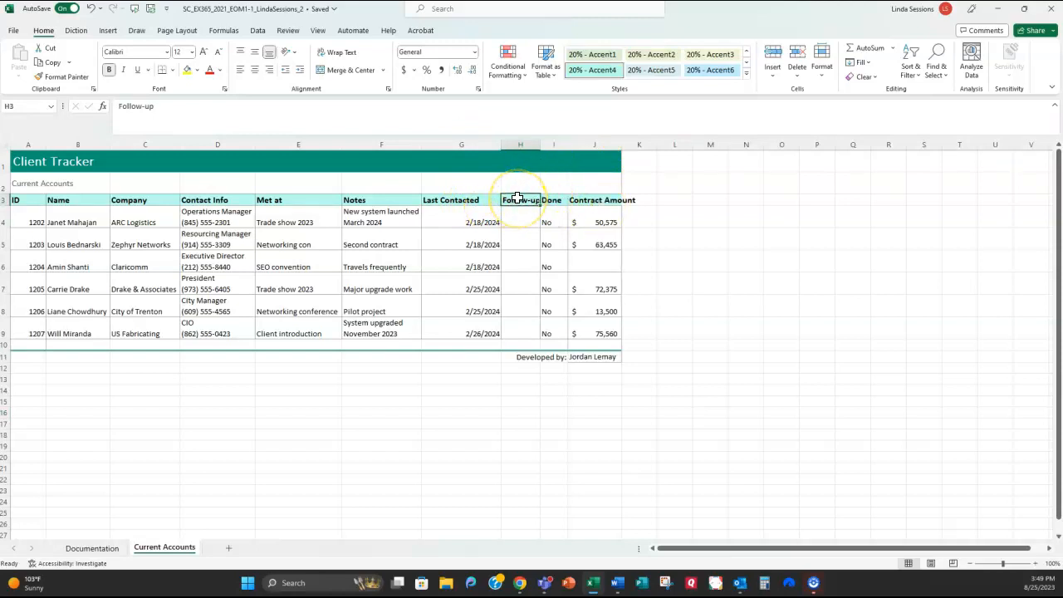
click(589, 201)
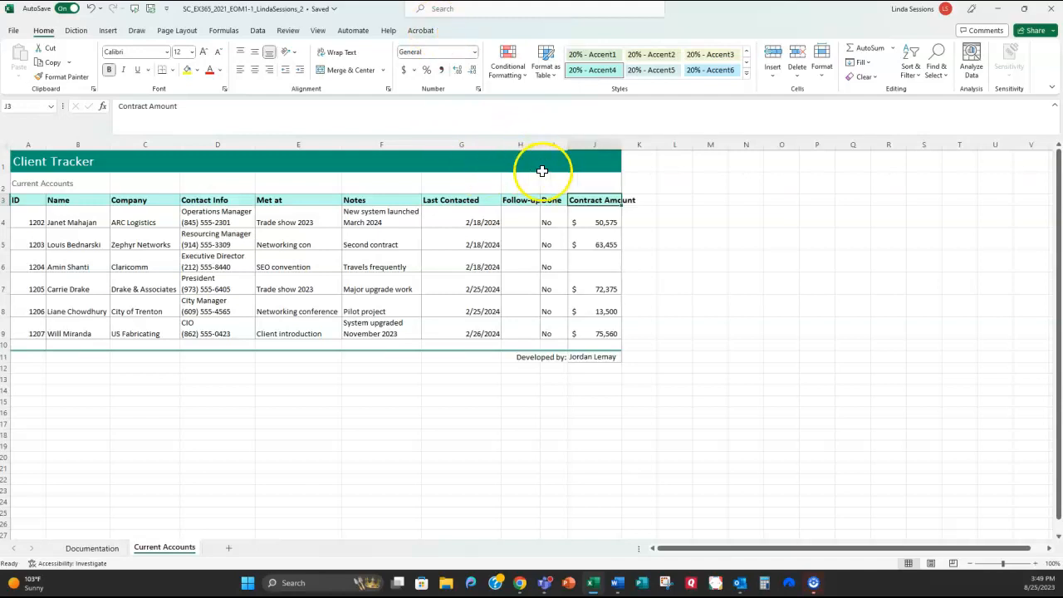
click(481, 146)
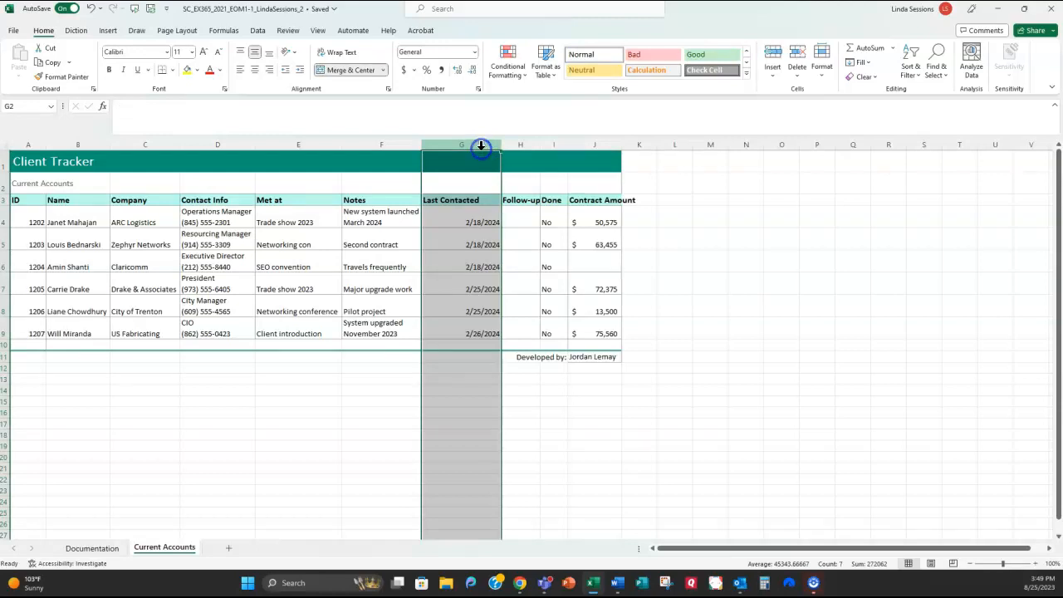
click(743, 235)
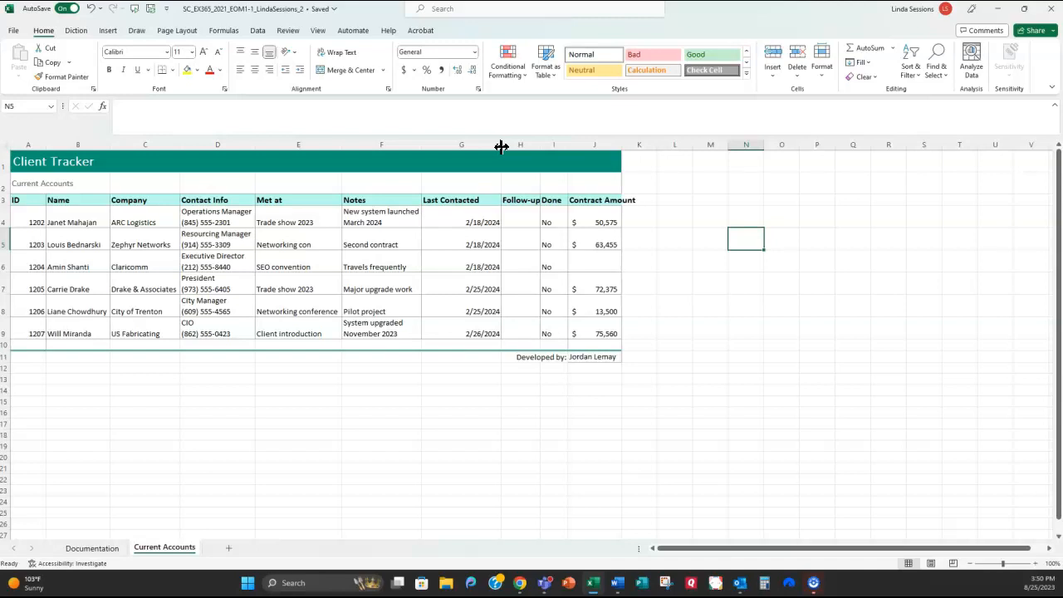
double_click(502, 146)
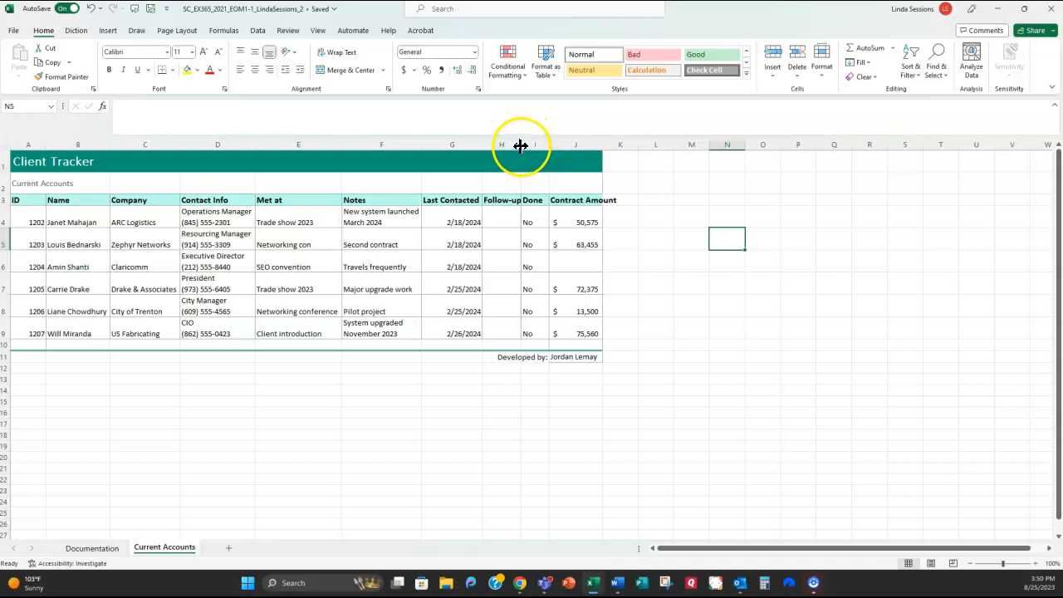
drag(520, 145, 524, 145)
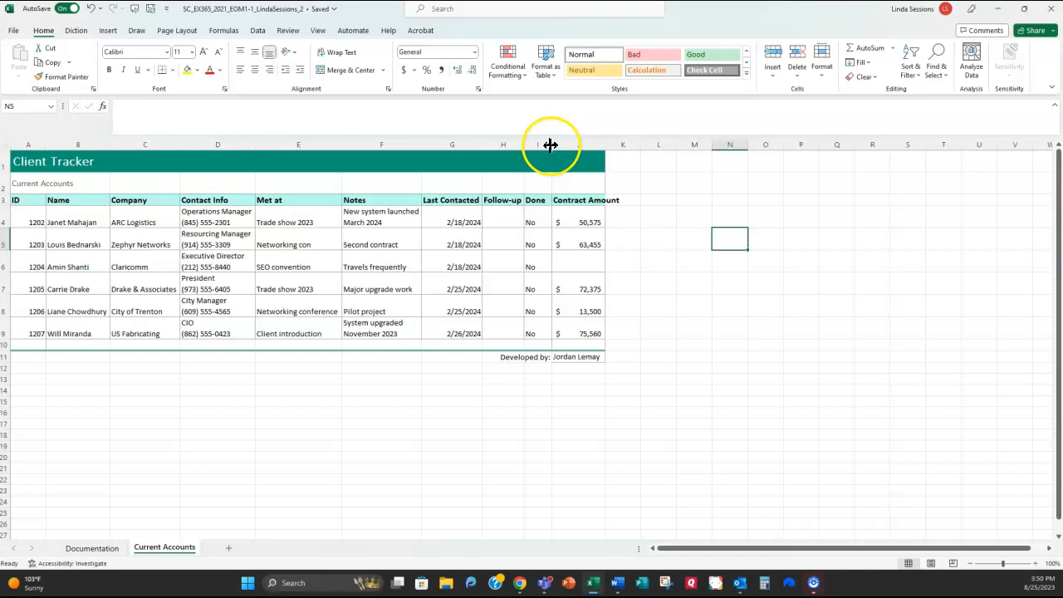
double_click(551, 145)
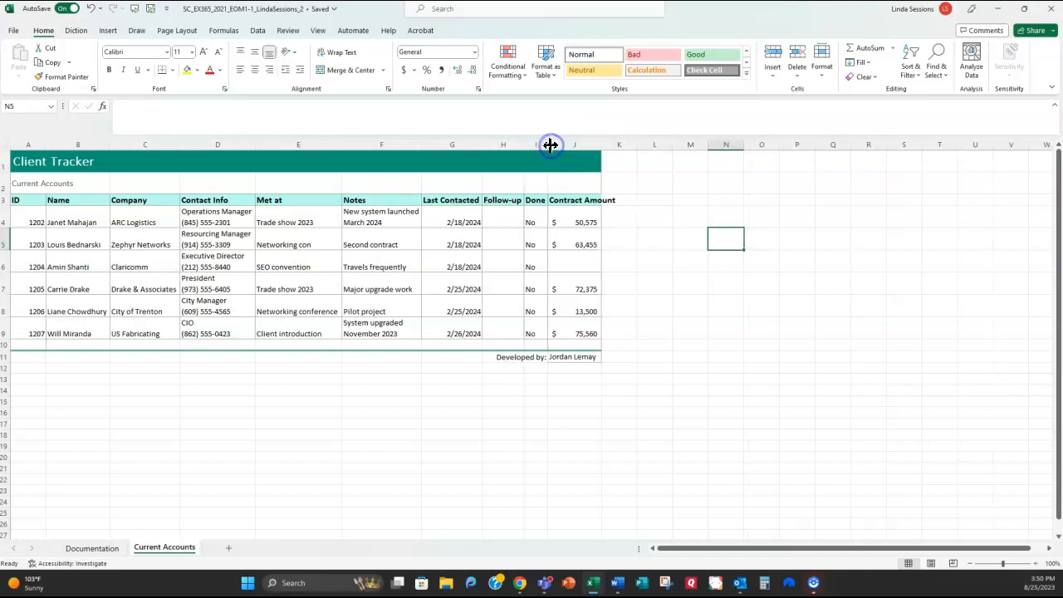
double_click(601, 147)
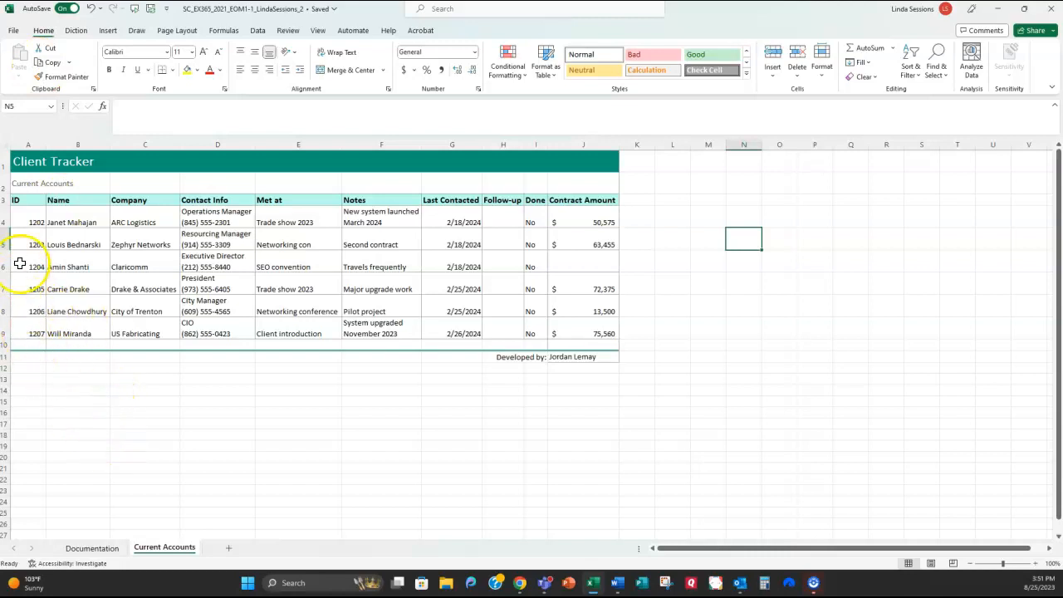
Apply the Text number format to the client IDs in A4:A9.
click(23, 220)
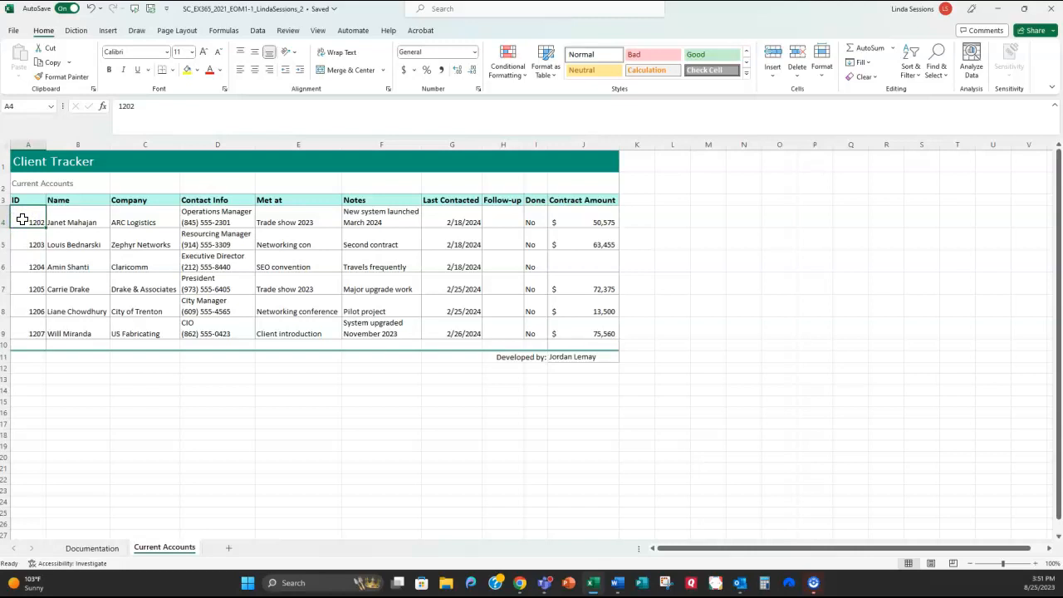
drag(23, 220, 19, 330)
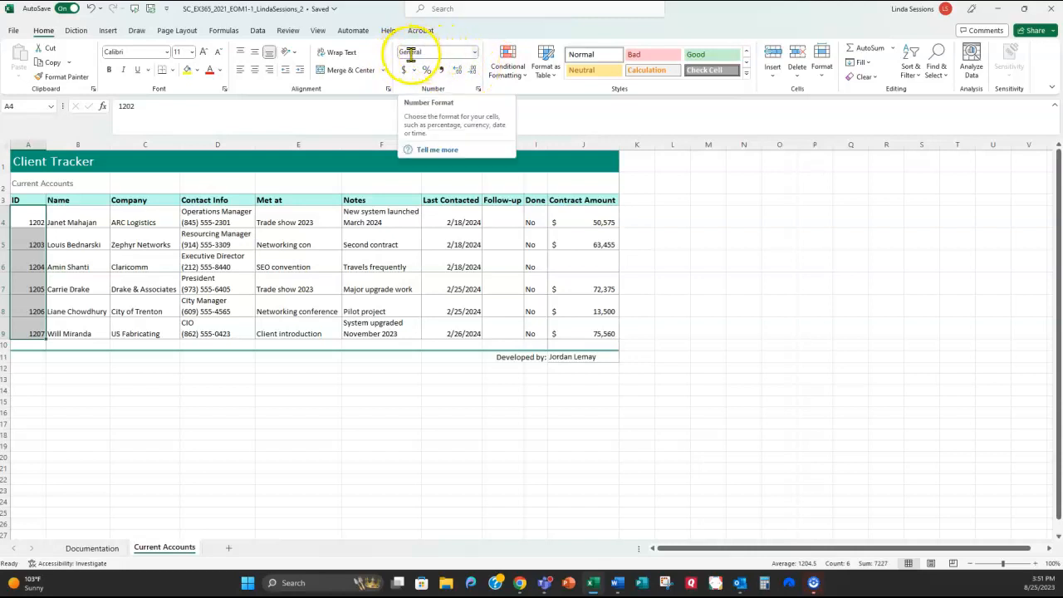
click(476, 53)
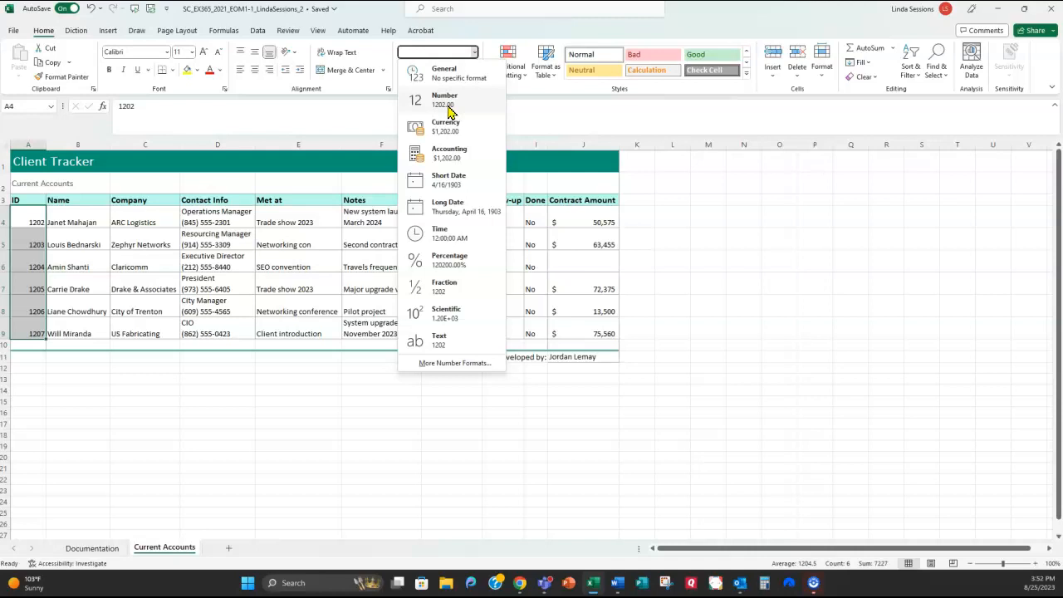
click(440, 341)
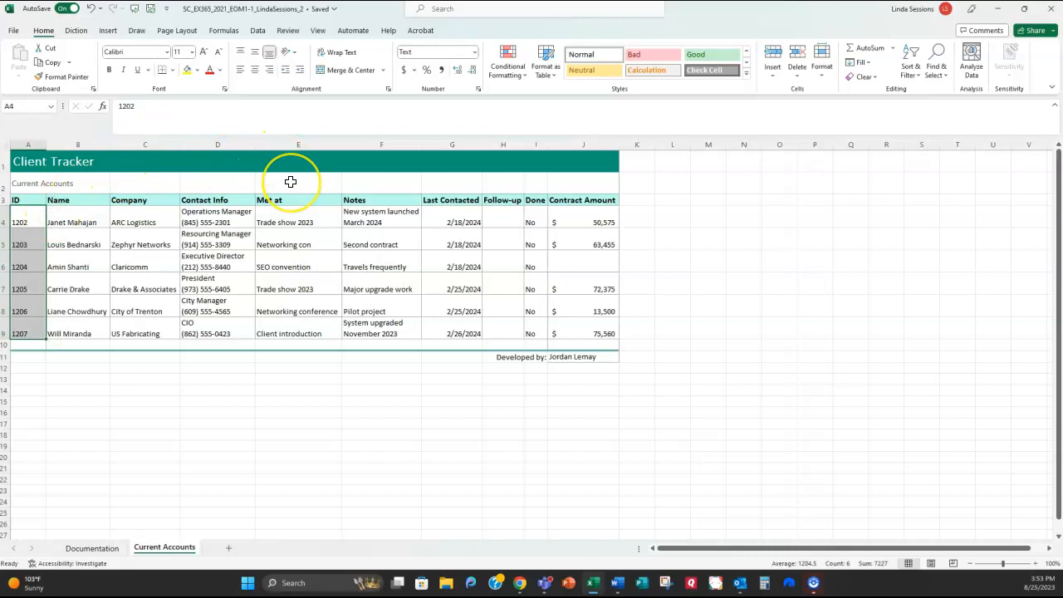
Complete the "Met at" entry in cell E5 so it reads "Networking conference", matching cell E8.
click(290, 239)
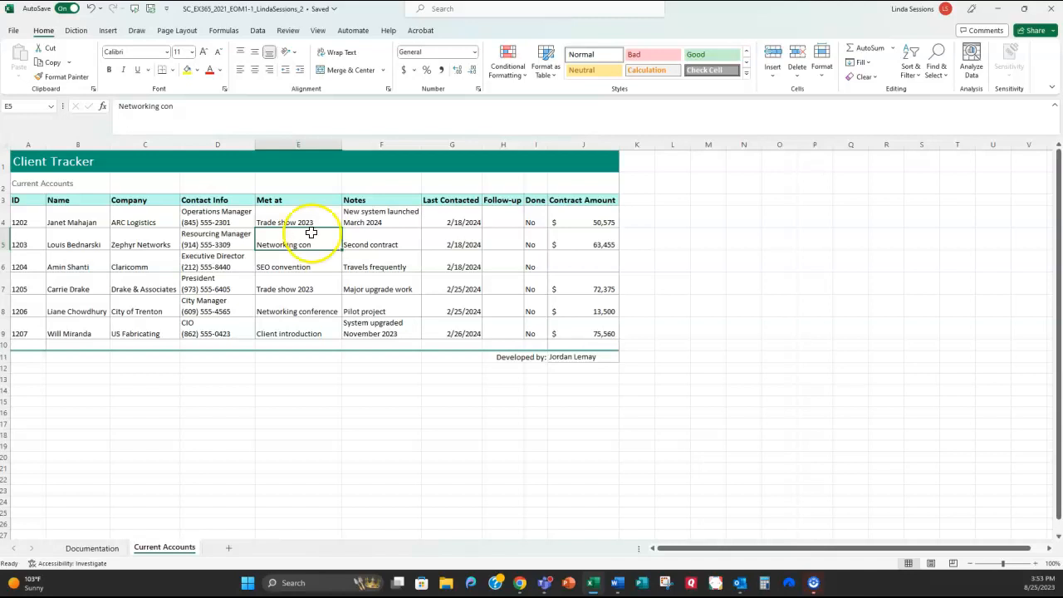
double_click(314, 244)
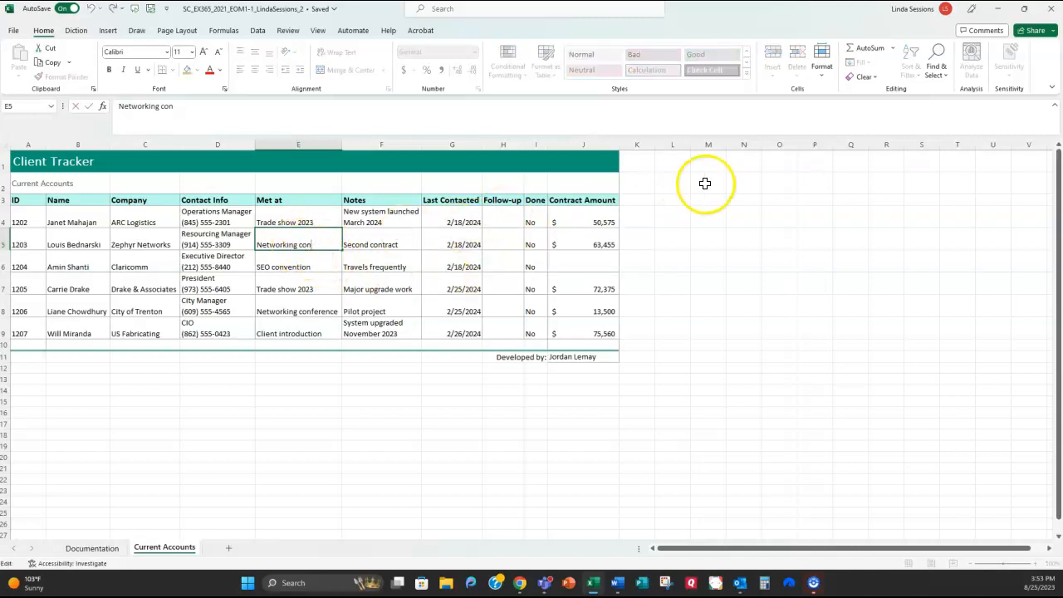
text(f)
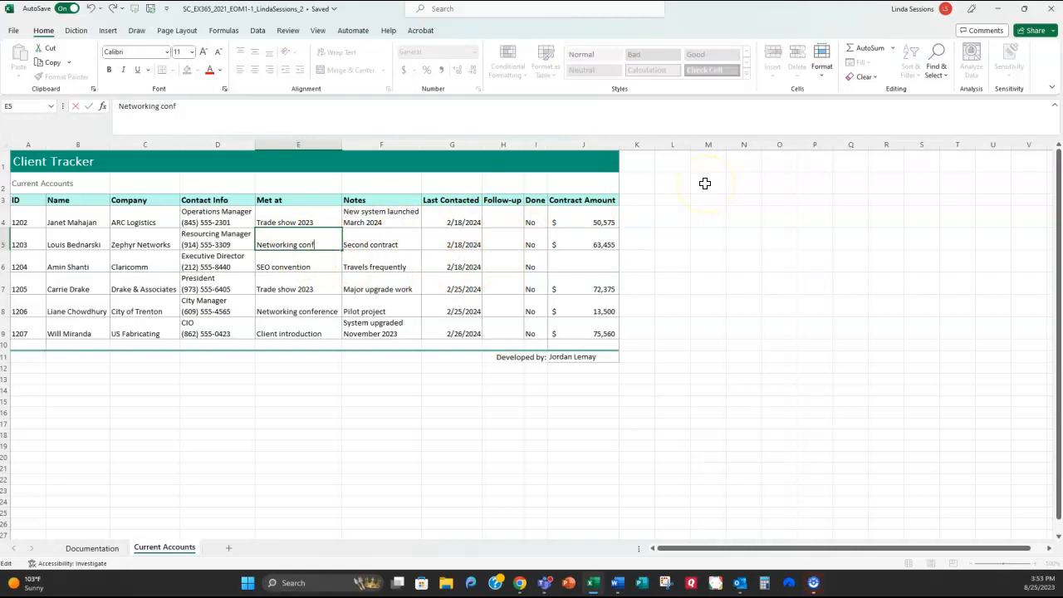
text(erence)
click(275, 433)
drag(277, 244, 277, 254)
click(285, 301)
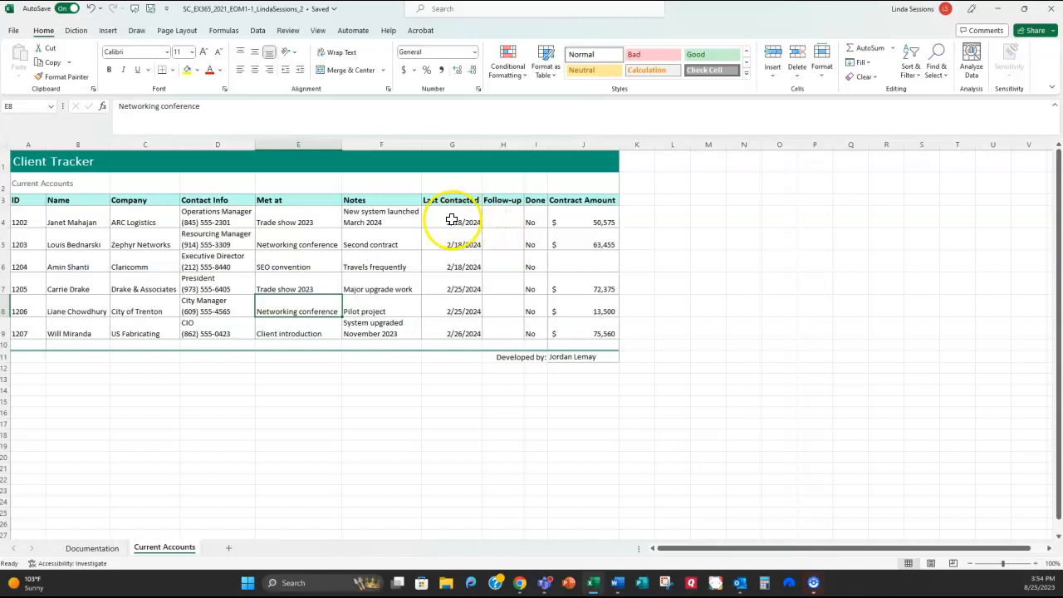
Enter the formula =G4+14 in cell H4 to calculate the follow-up date.
click(495, 216)
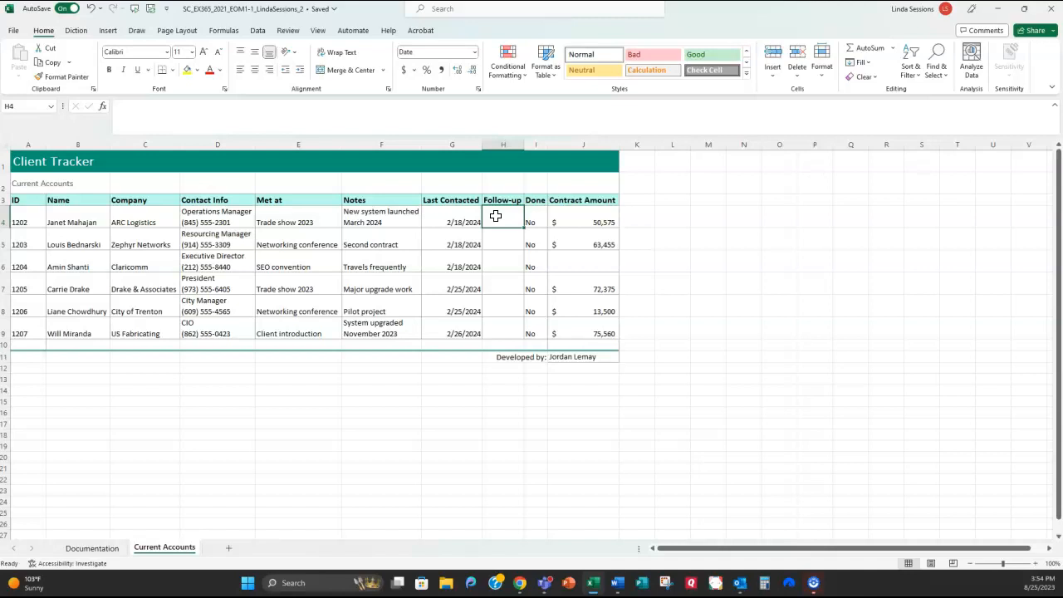
text(=)
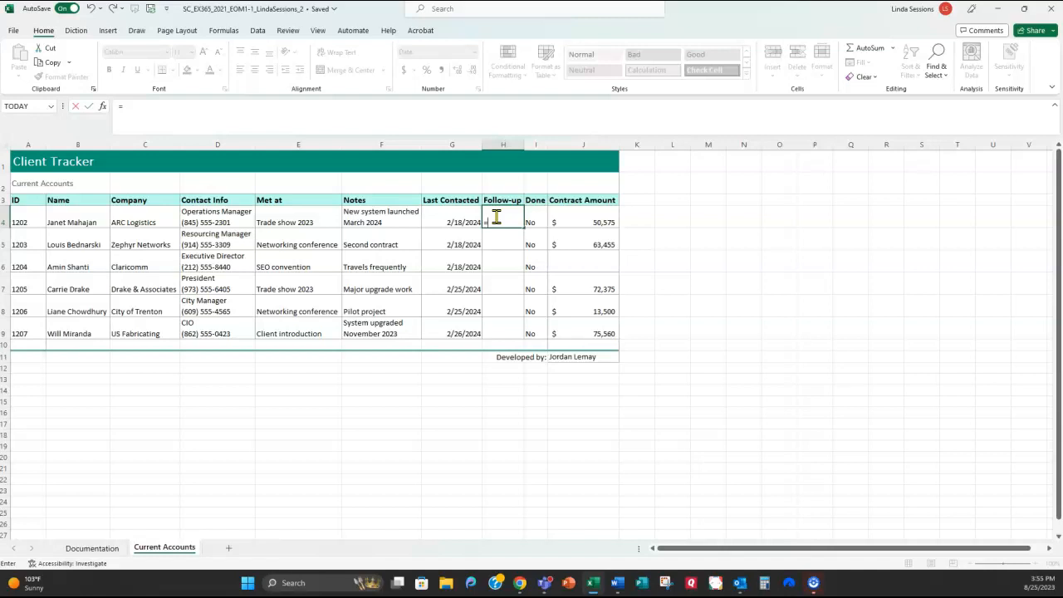
click(443, 218)
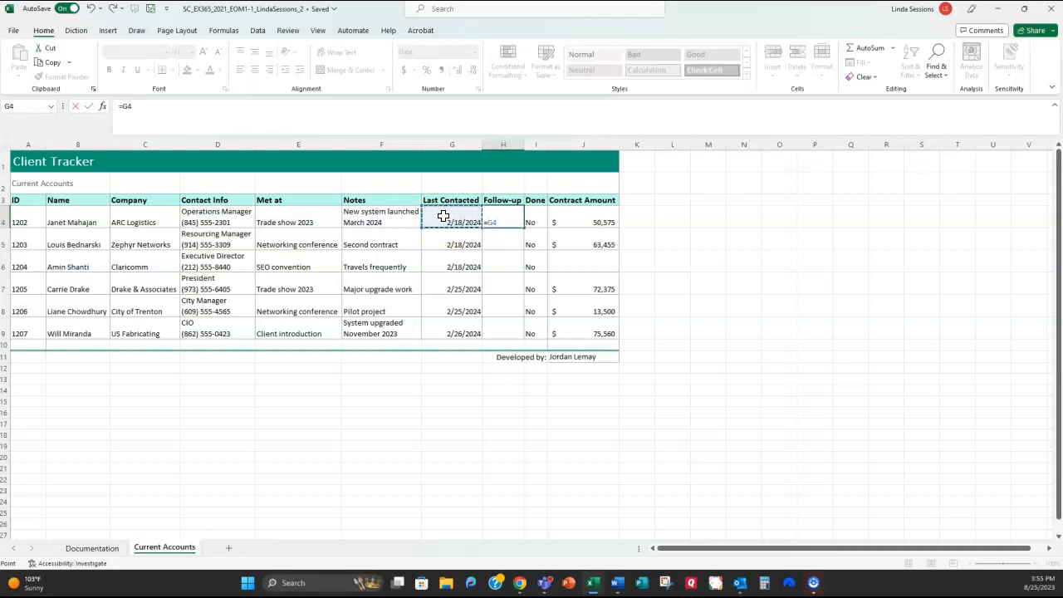
text(+14)
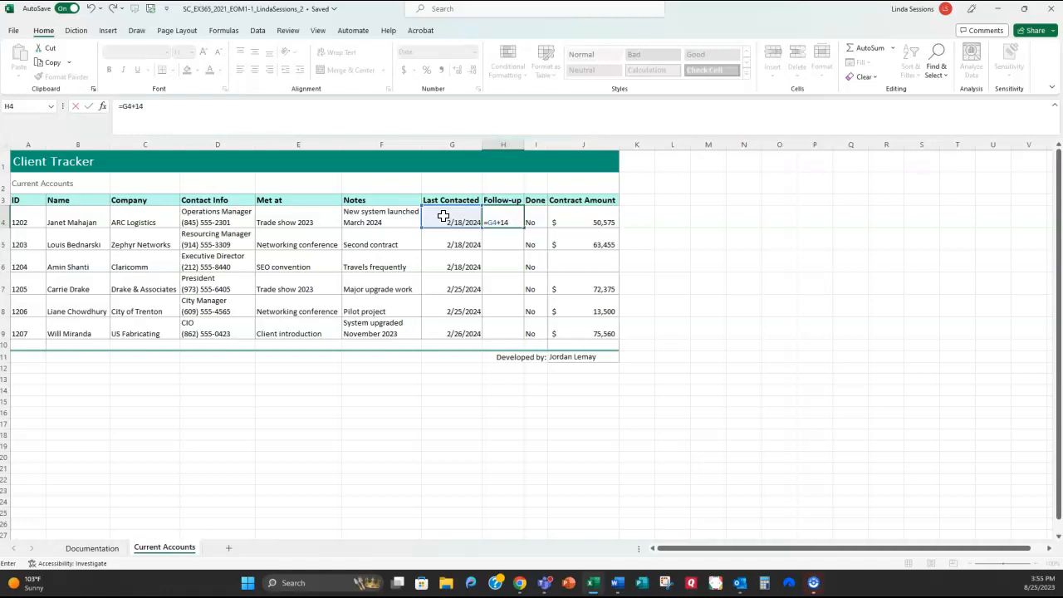
click(89, 108)
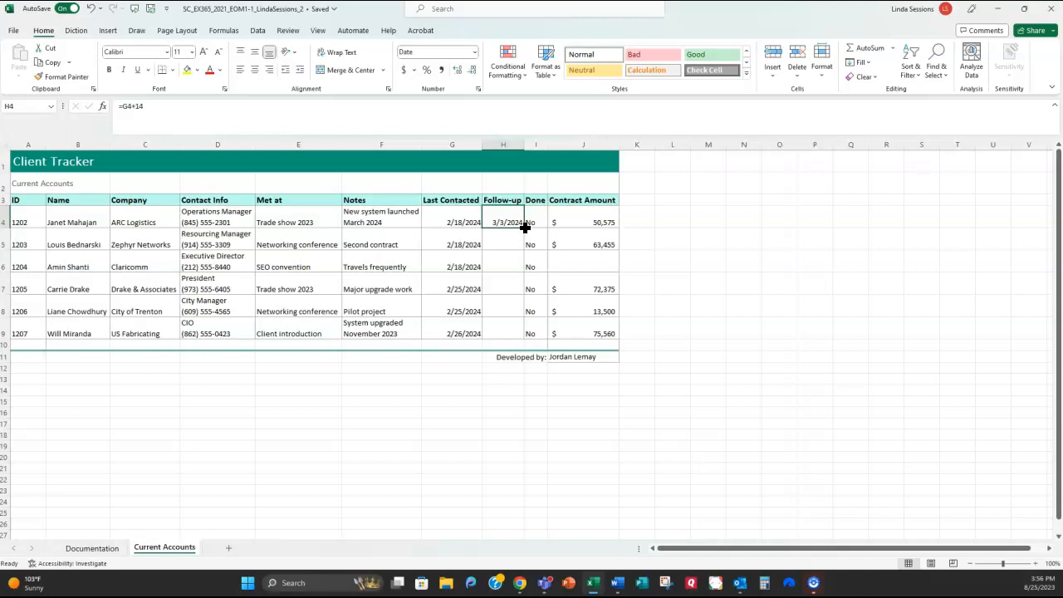
Fill the follow-up formula from H4 down through H9 and check the copied formulas in H5 and H6.
drag(524, 226, 525, 333)
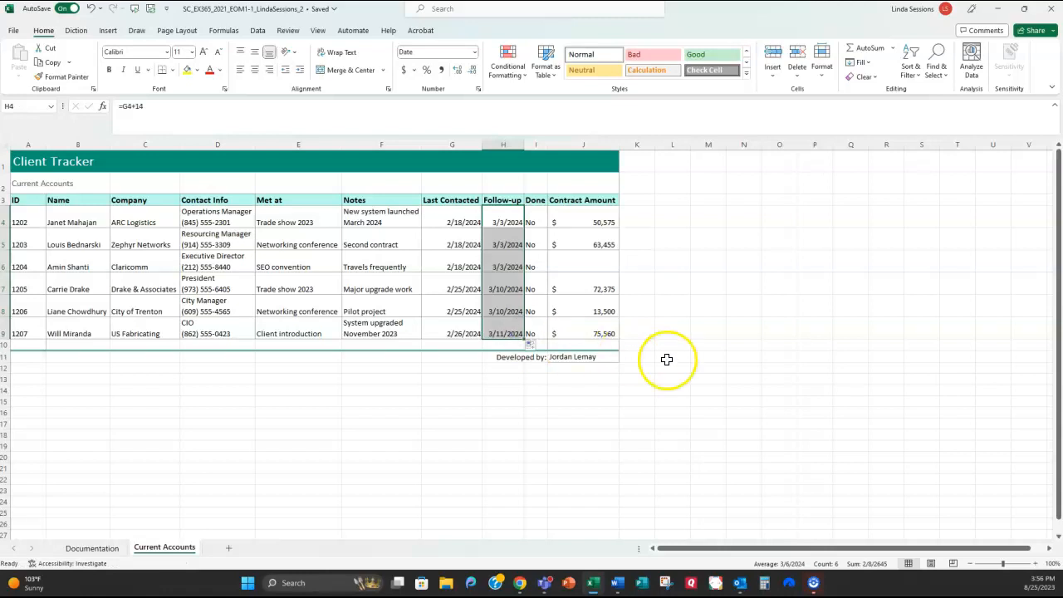
click(498, 238)
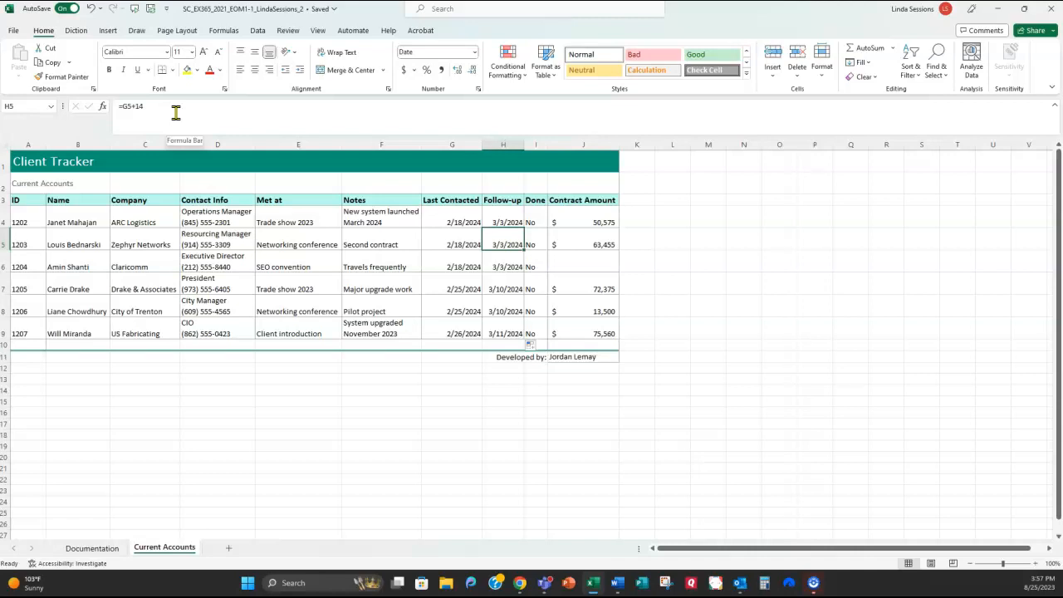
click(505, 264)
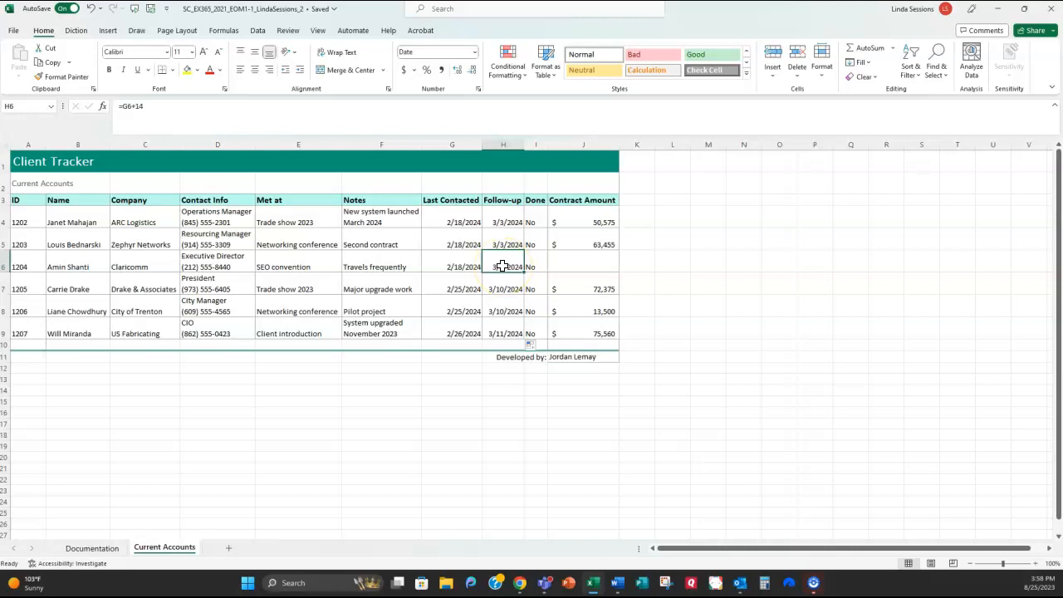
click(447, 387)
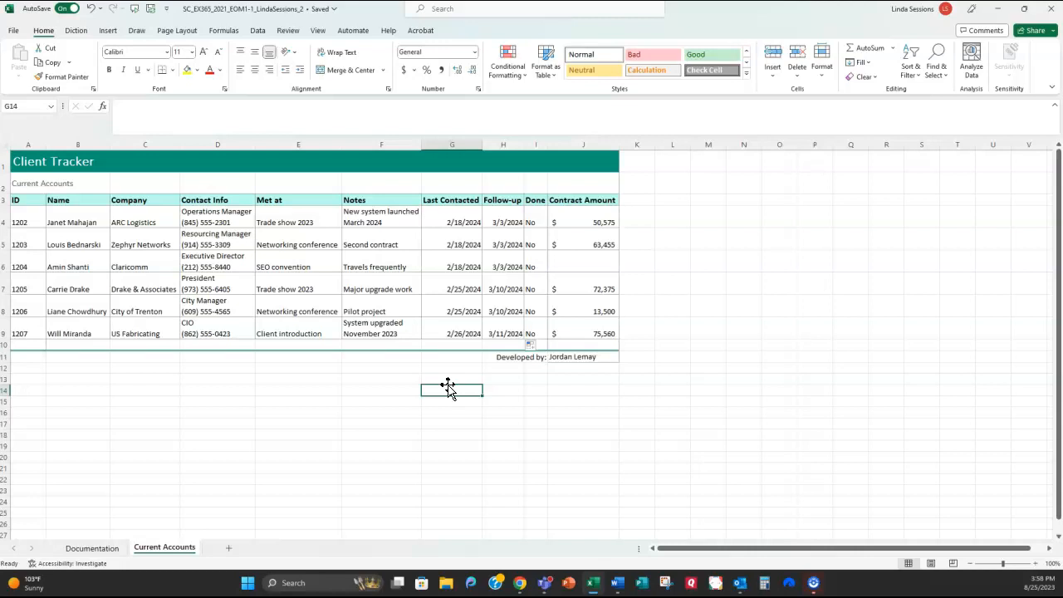
Enter 34675 as the contract amount in cell J6.
click(590, 261)
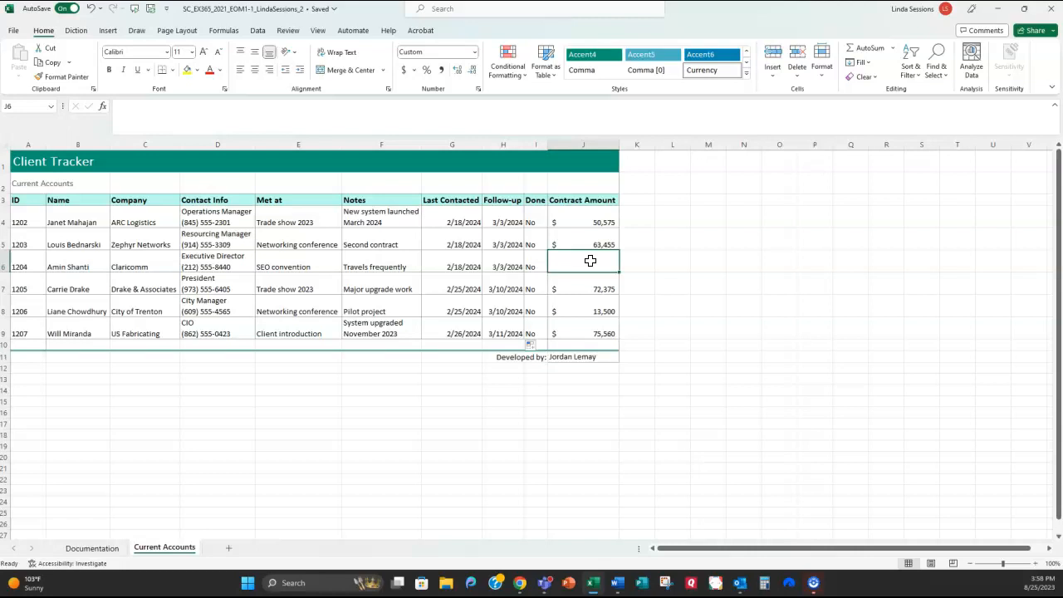
text(34675)
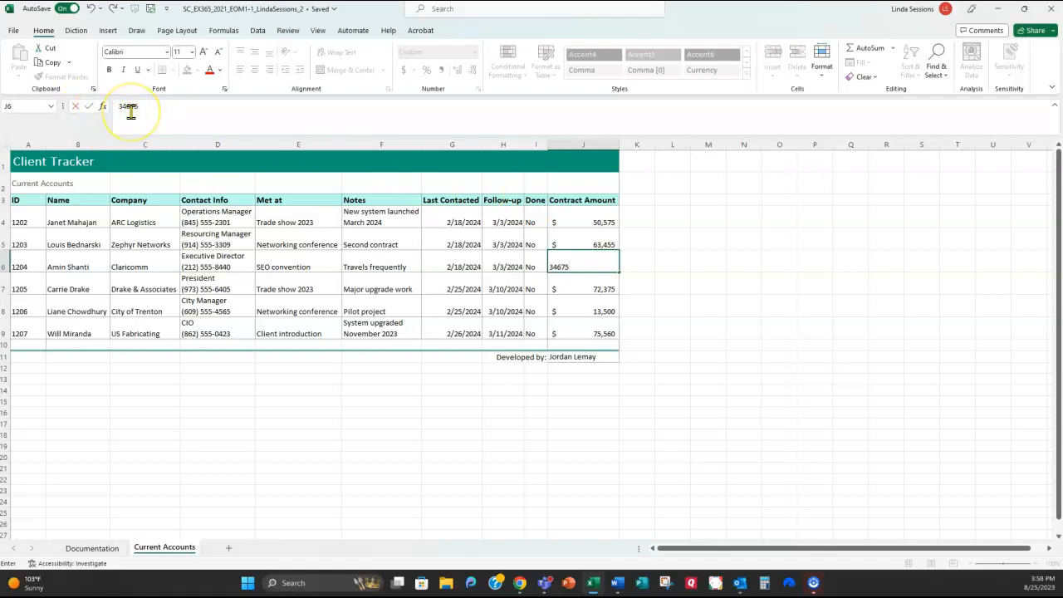
key(Return)
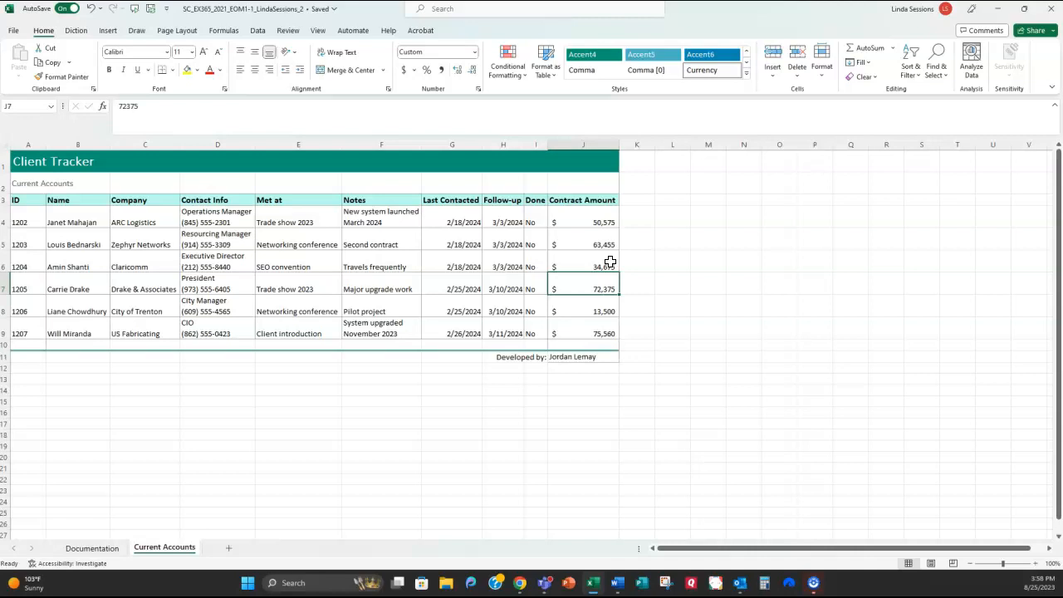
click(474, 52)
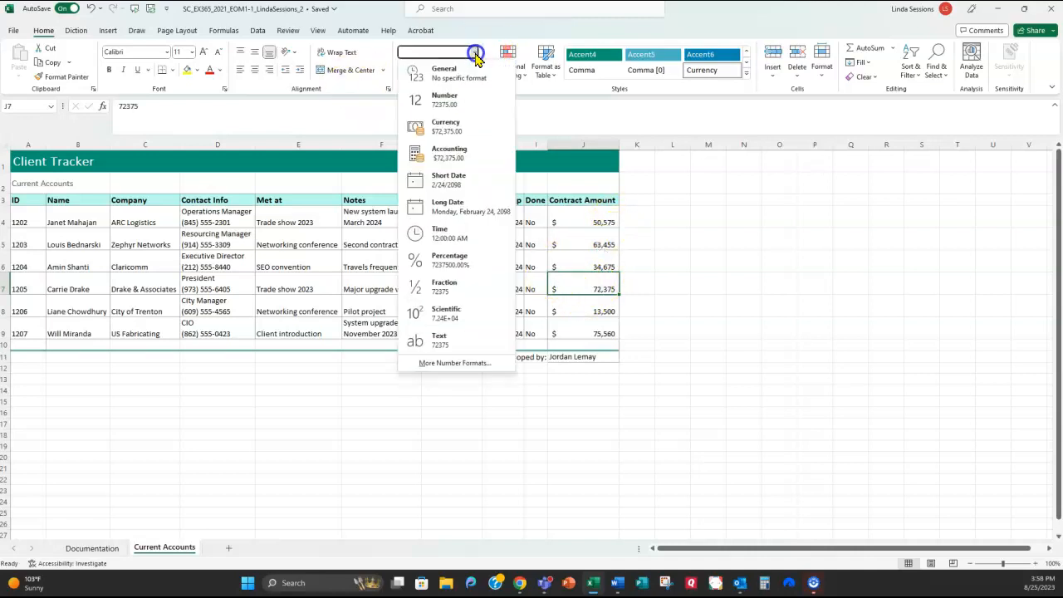
click(702, 264)
click(582, 284)
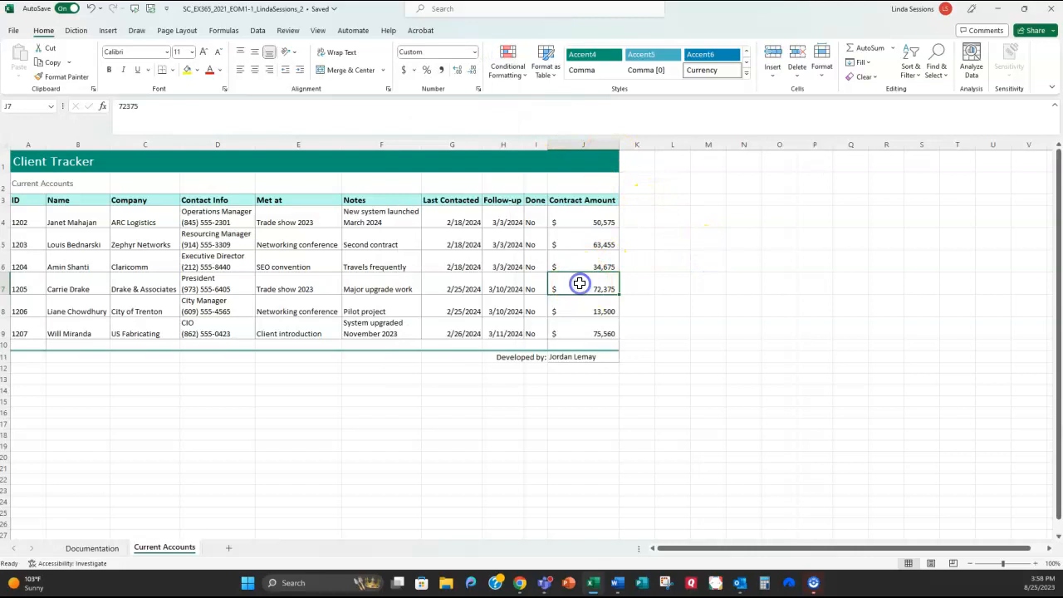
Try the Accounting number format on the contract amount in cell J7, and undo the change.
click(402, 71)
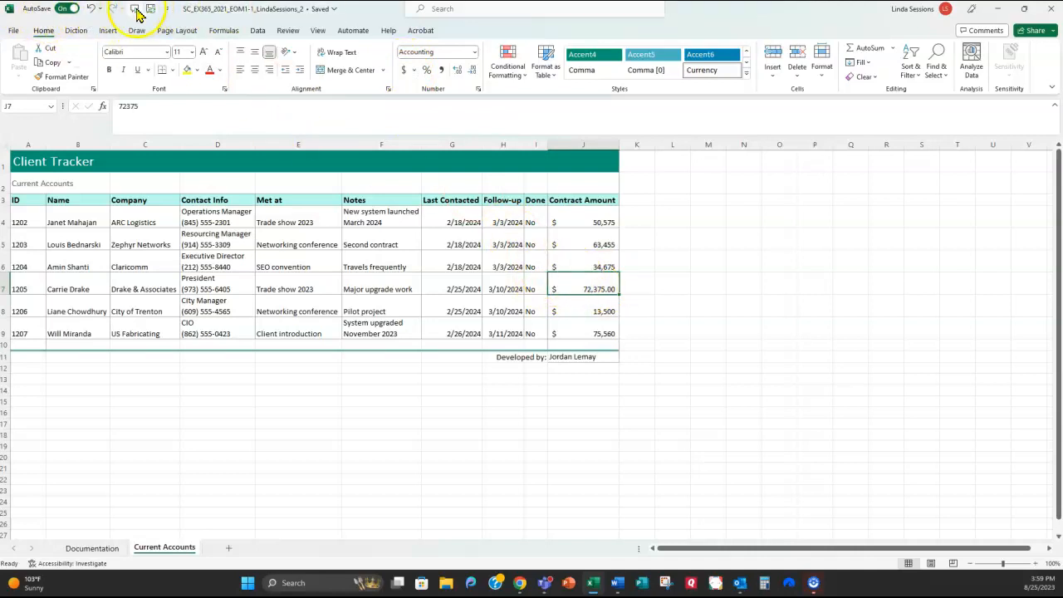
click(93, 10)
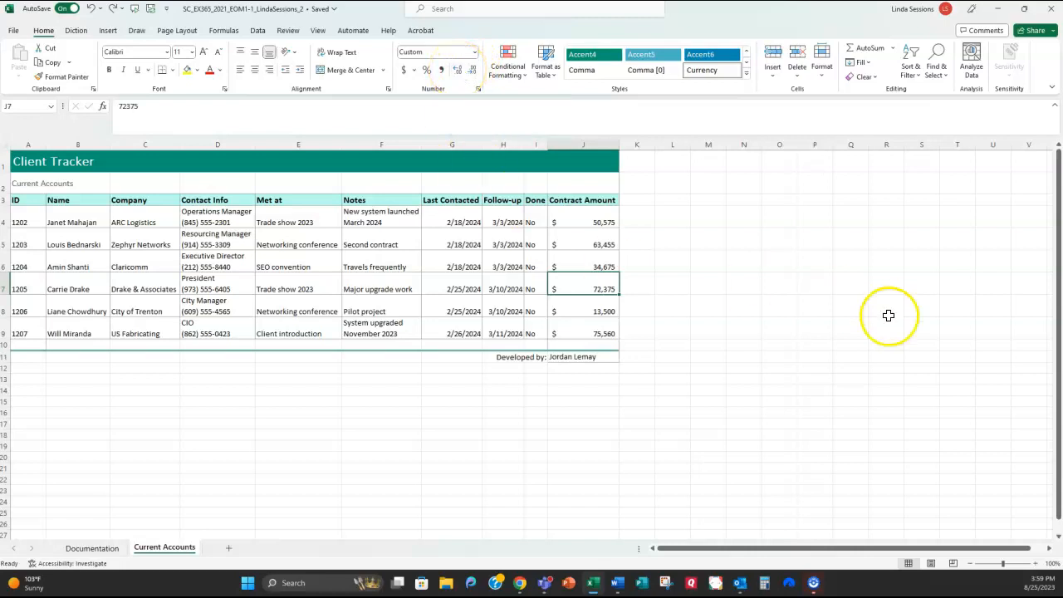
click(772, 301)
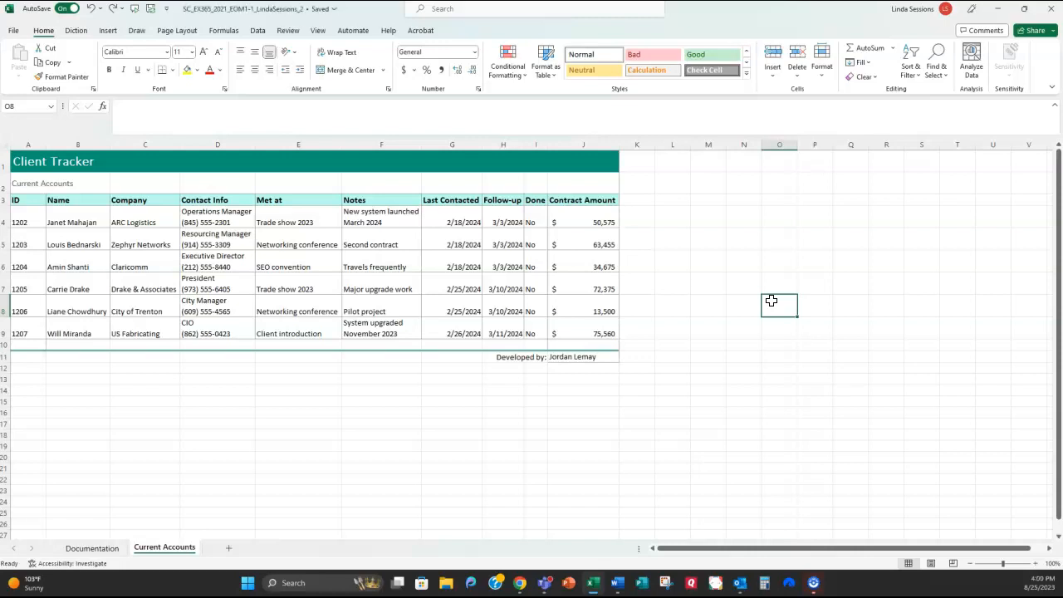
Enter =SUM(J4:J9) in cell J10 to total the contract amounts, and check the range used in the formula.
click(579, 344)
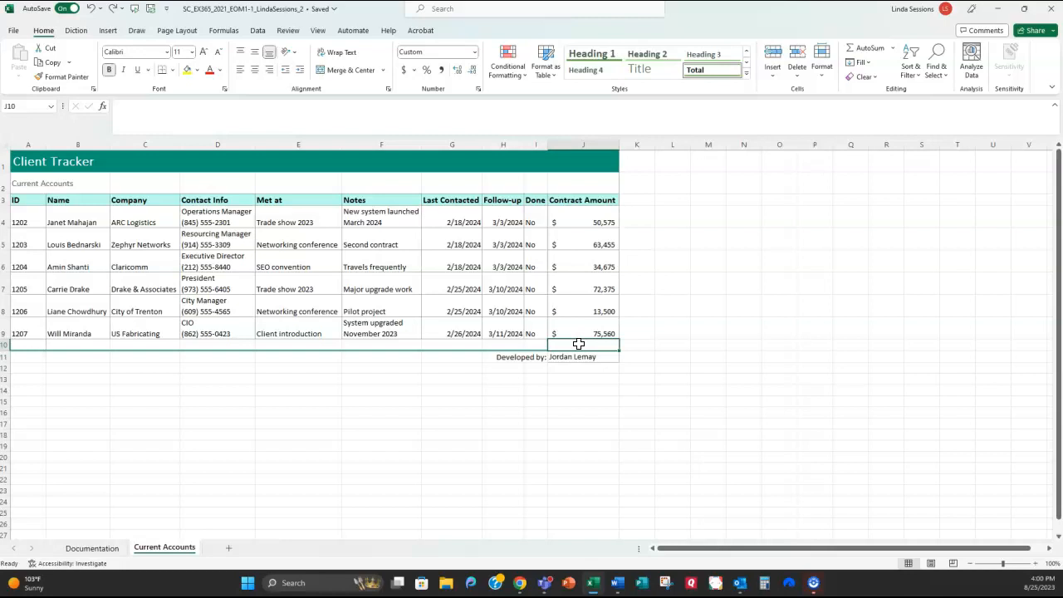
click(224, 31)
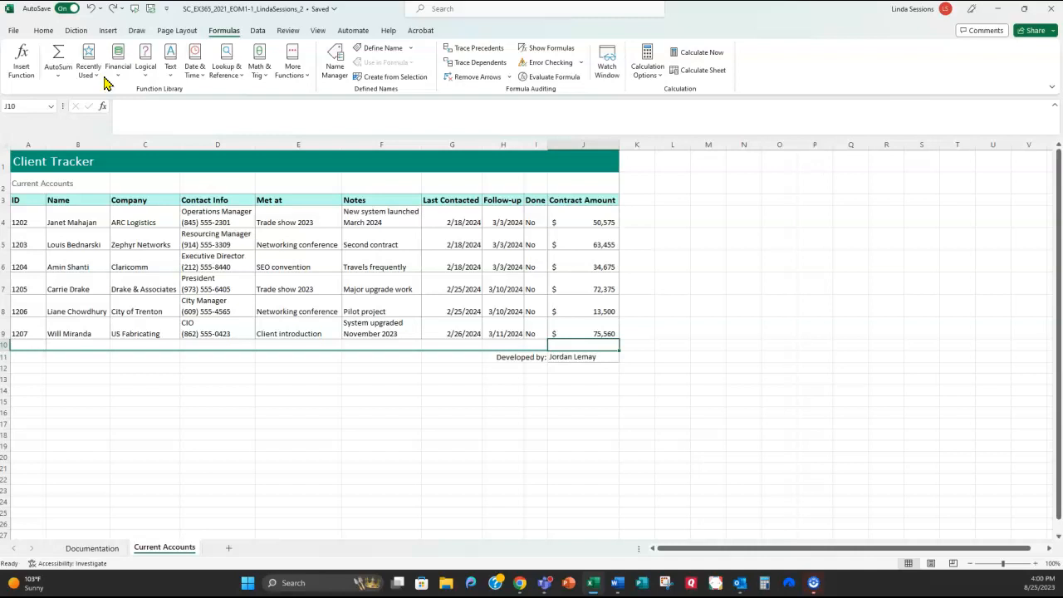
click(59, 75)
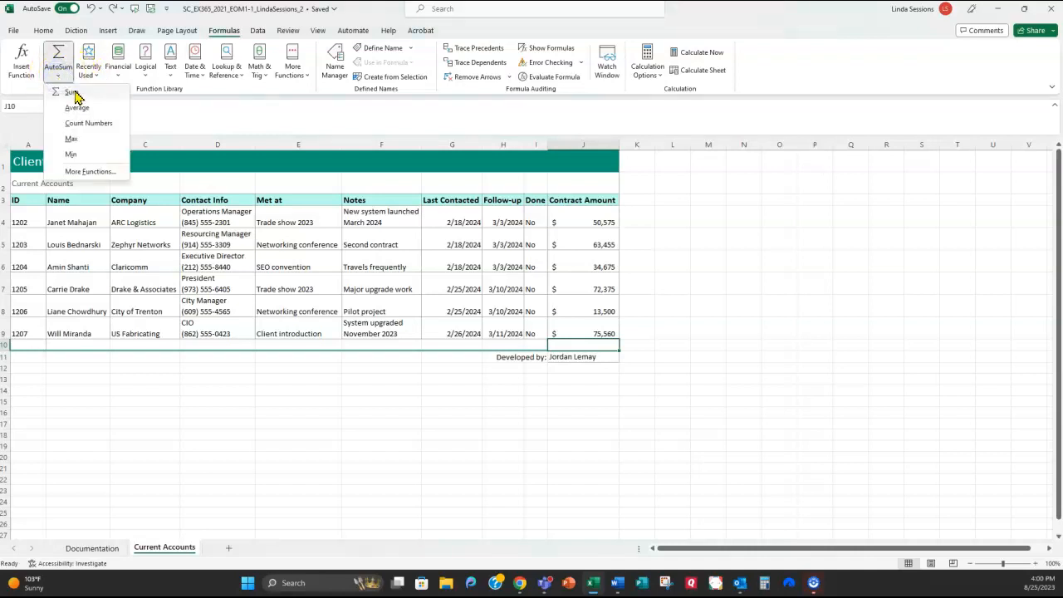
click(72, 92)
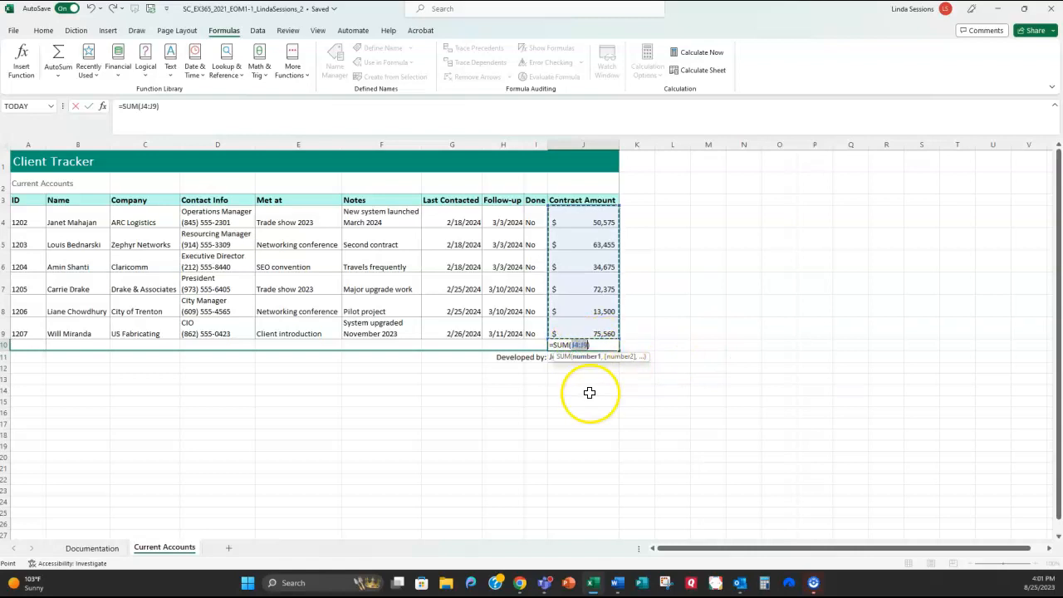
click(88, 106)
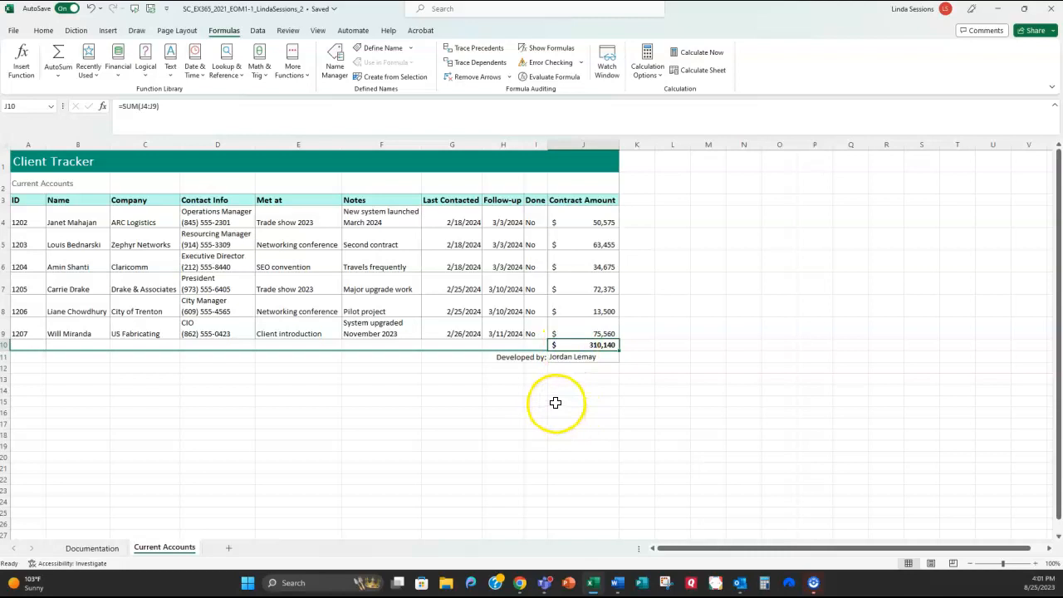
click(185, 109)
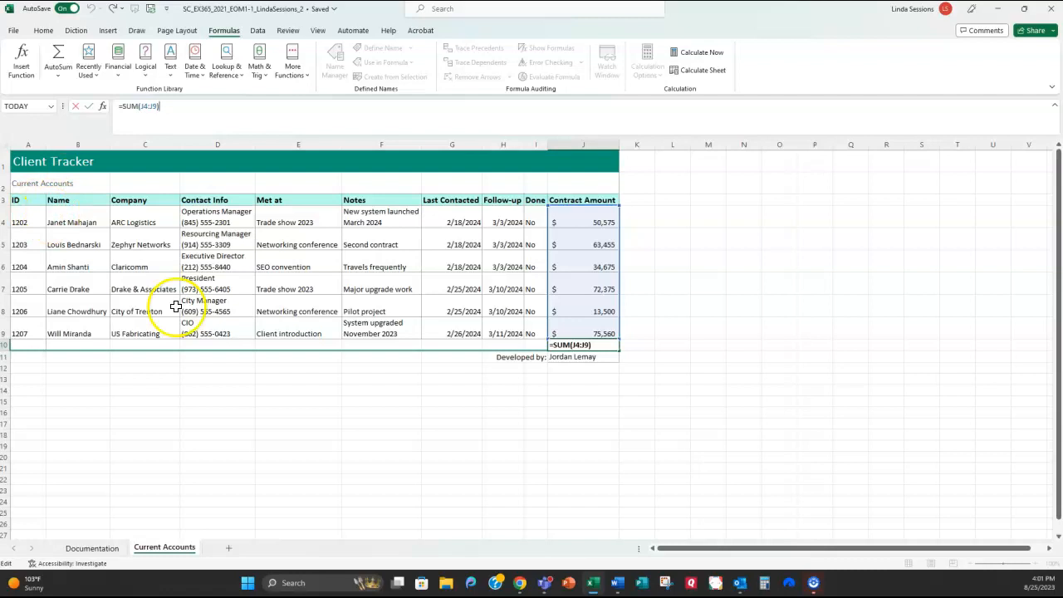
click(700, 360)
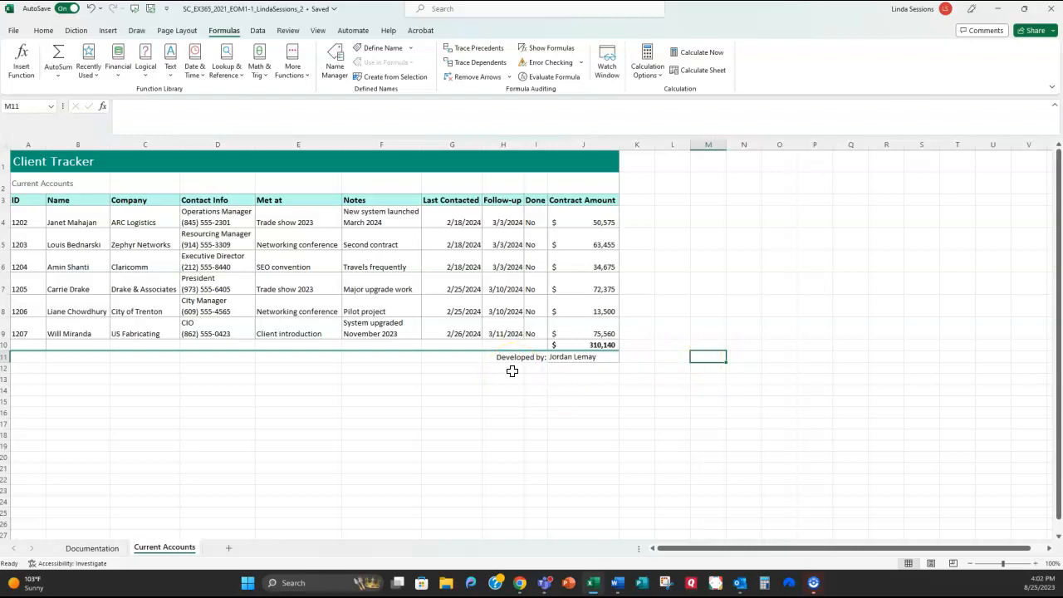
Set the Current Accounts worksheet's print orientation to Landscape and look through the pages in the print preview.
click(13, 30)
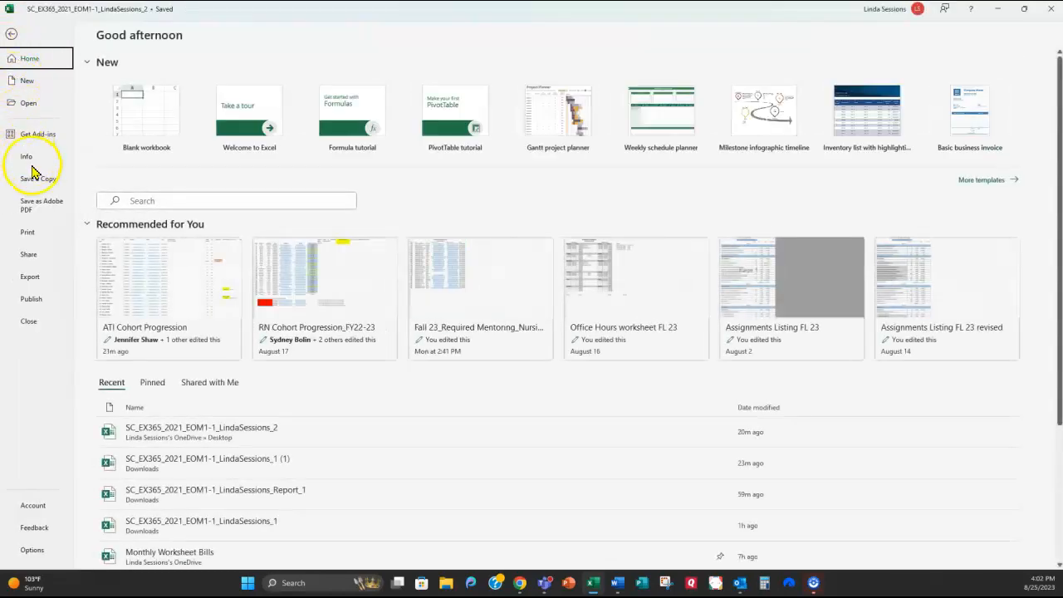
click(39, 235)
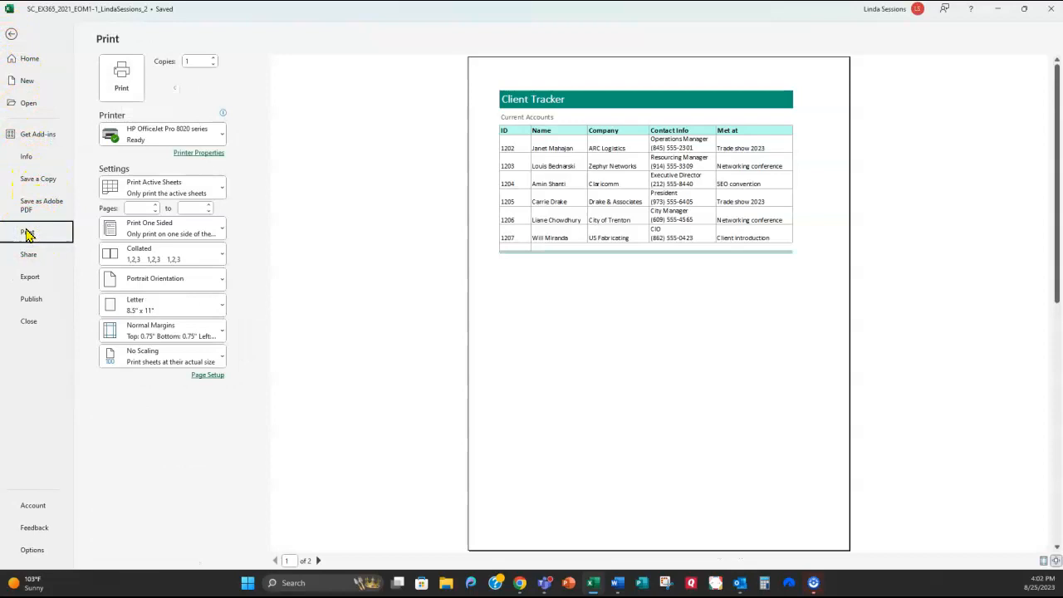
click(221, 281)
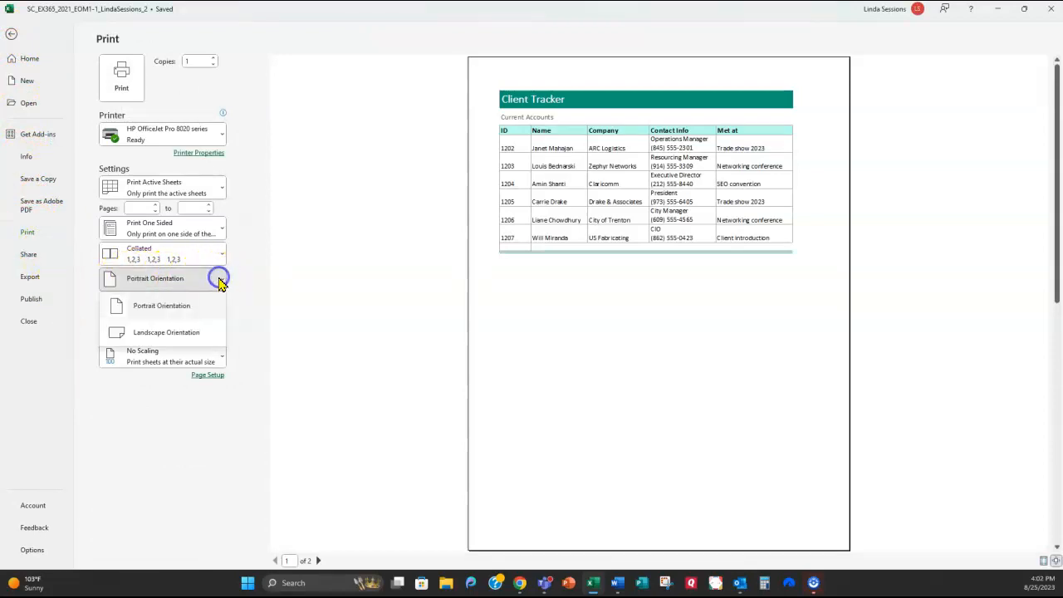
click(166, 334)
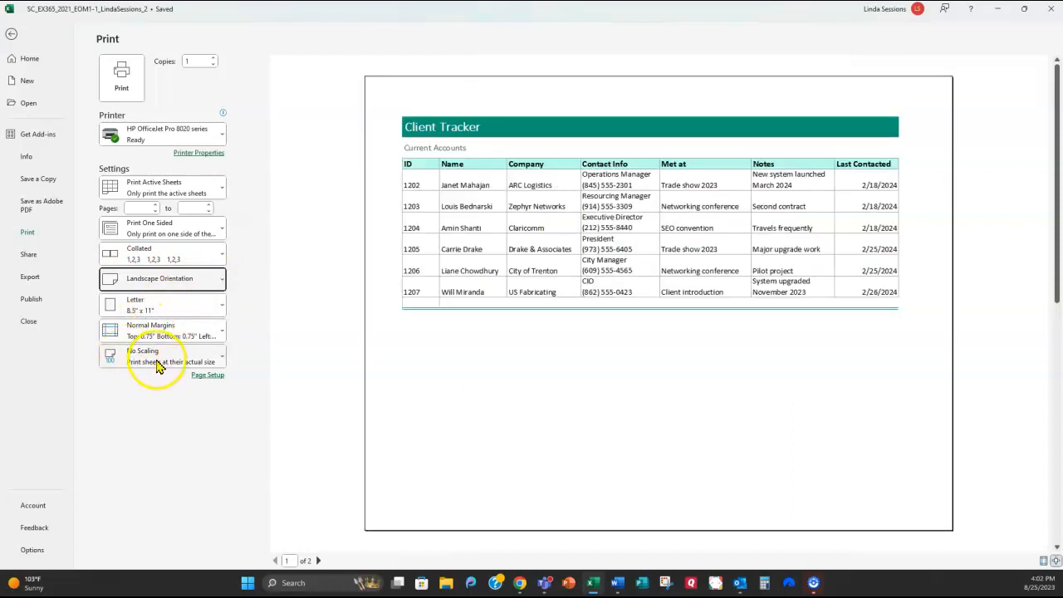
click(319, 560)
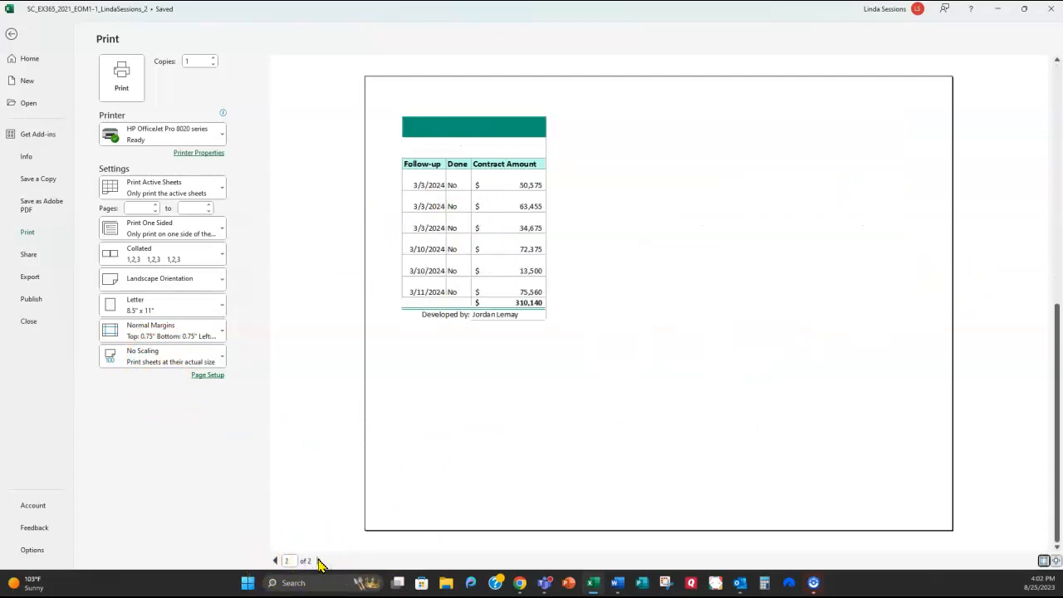
click(275, 562)
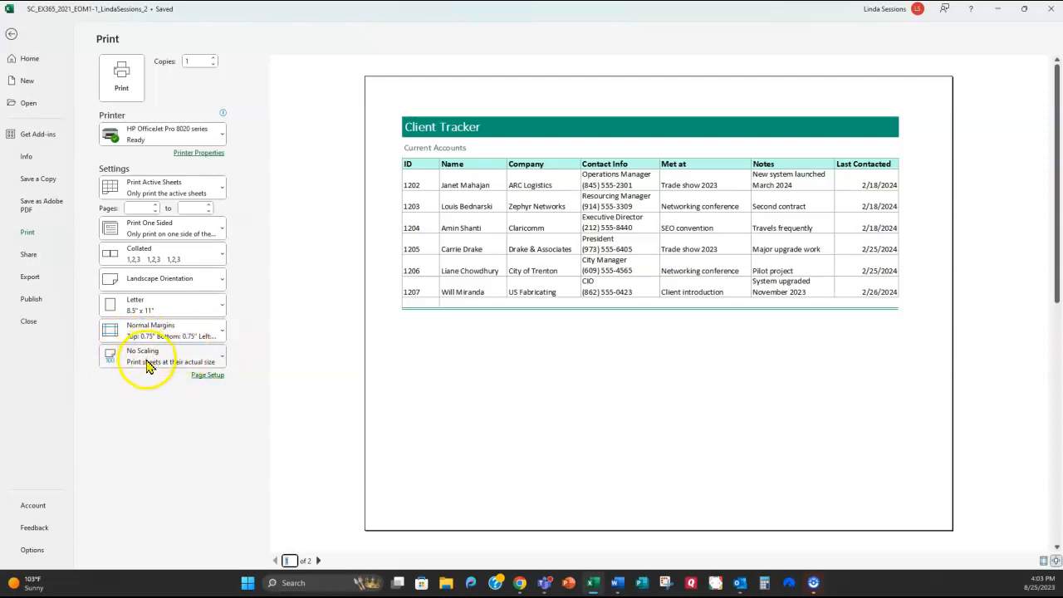
Set the print scaling to Fit Sheet on One Page, and review the page setup options back on the worksheet.
click(223, 363)
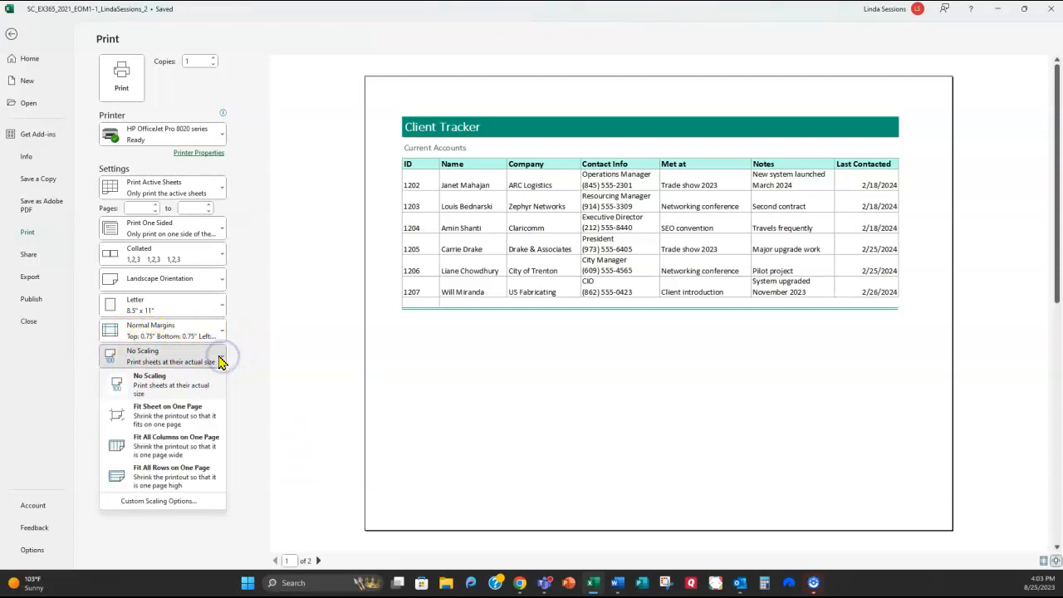
click(152, 421)
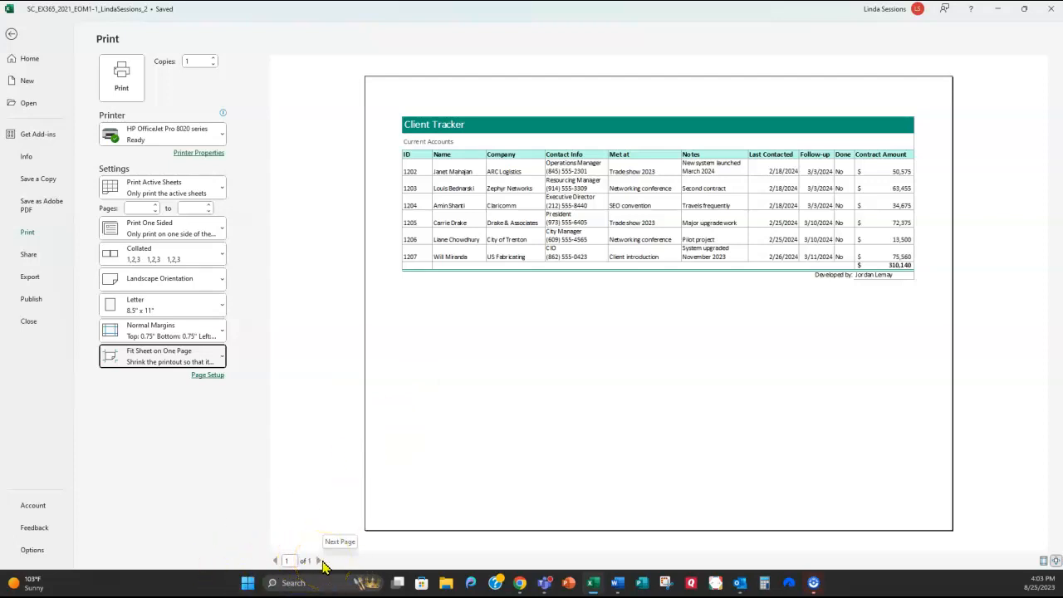
click(12, 37)
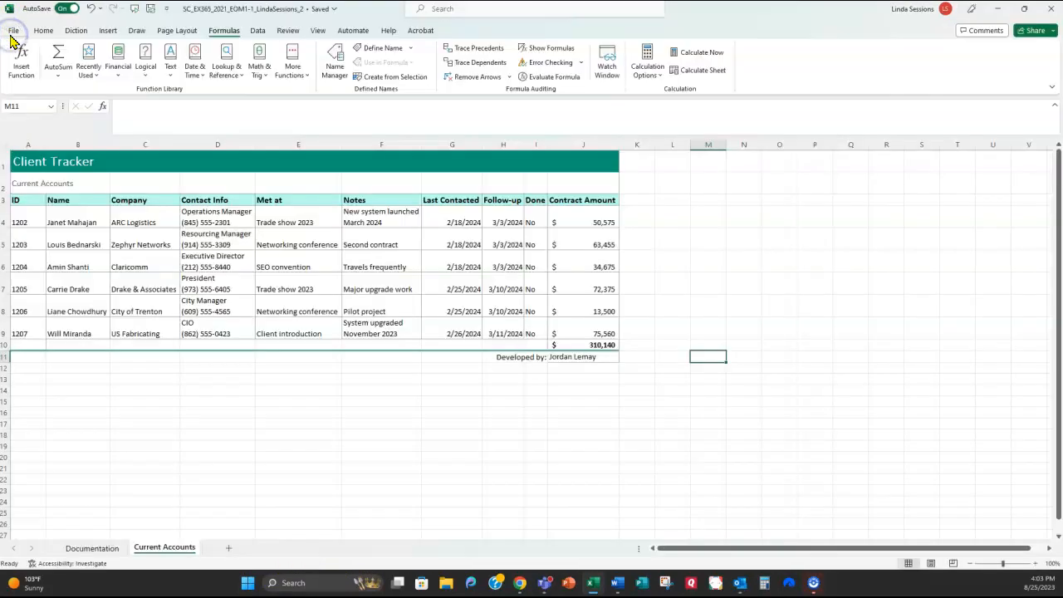
click(176, 33)
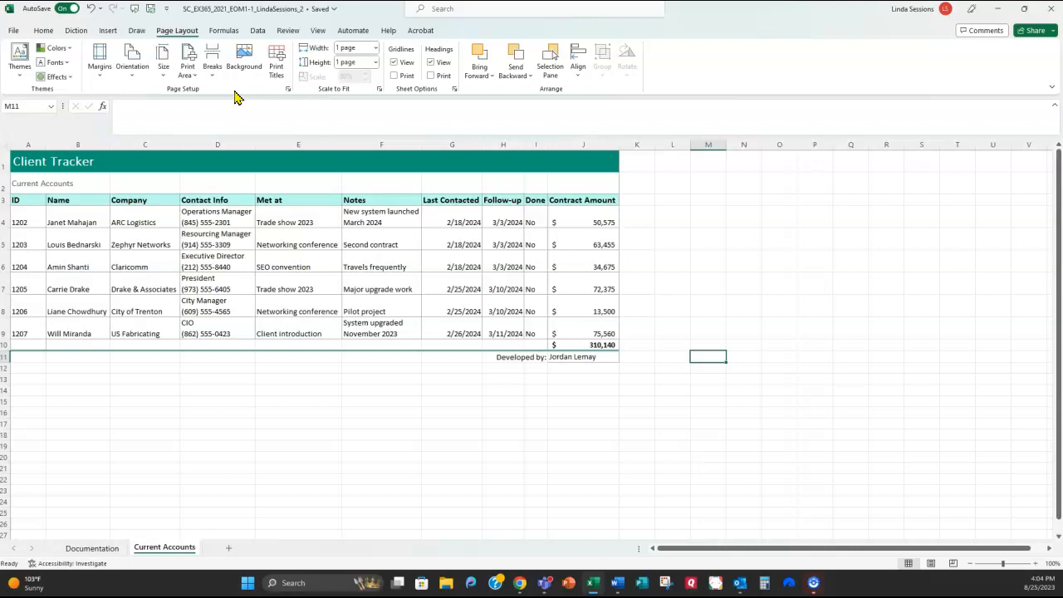
click(241, 55)
Switch to the Word instructions document and compare its Final Figure 1 with the finished Current Accounts worksheet in Excel.
key(alt+Tab)
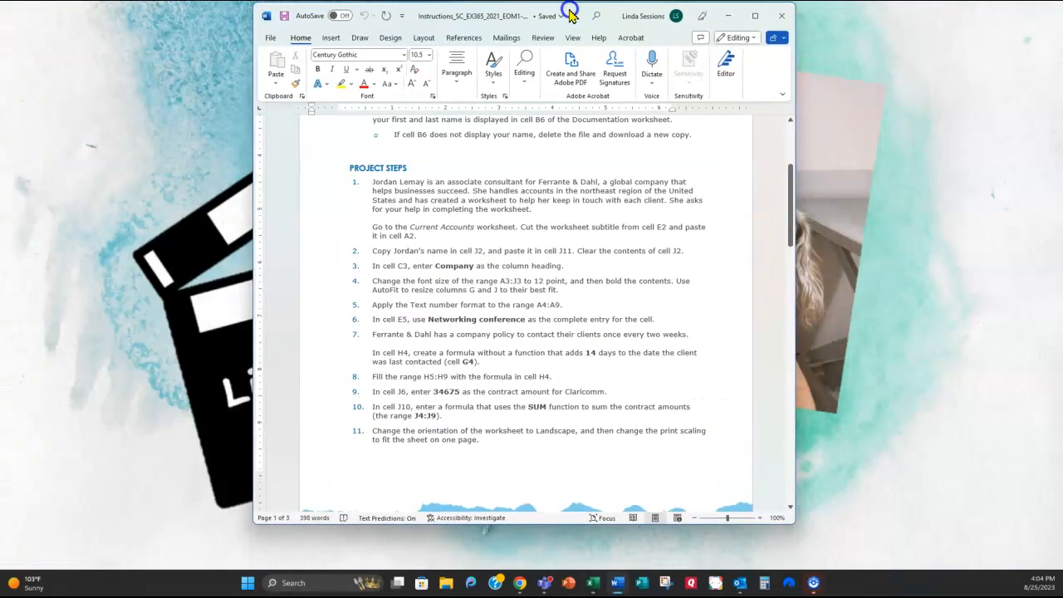
scroll(573, 307, down, 2)
scroll(573, 306, down, 8)
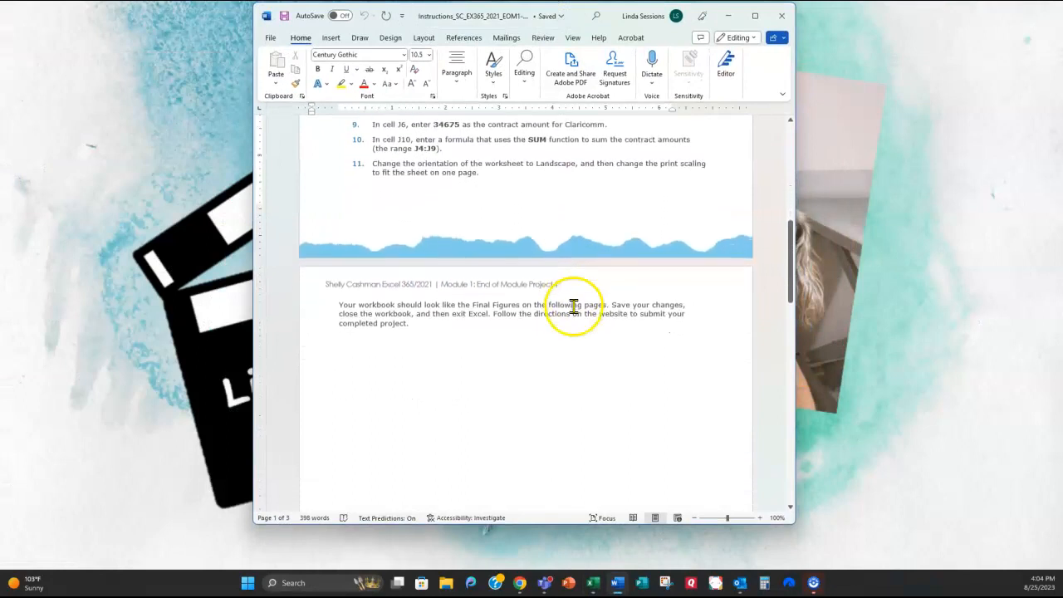
scroll(573, 304, down, 8)
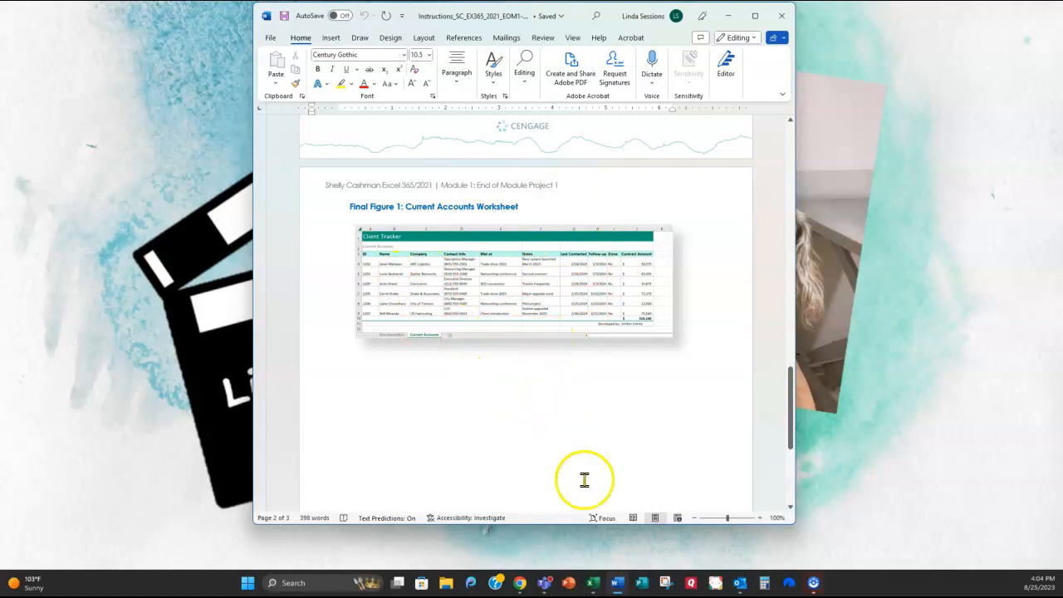
click(592, 583)
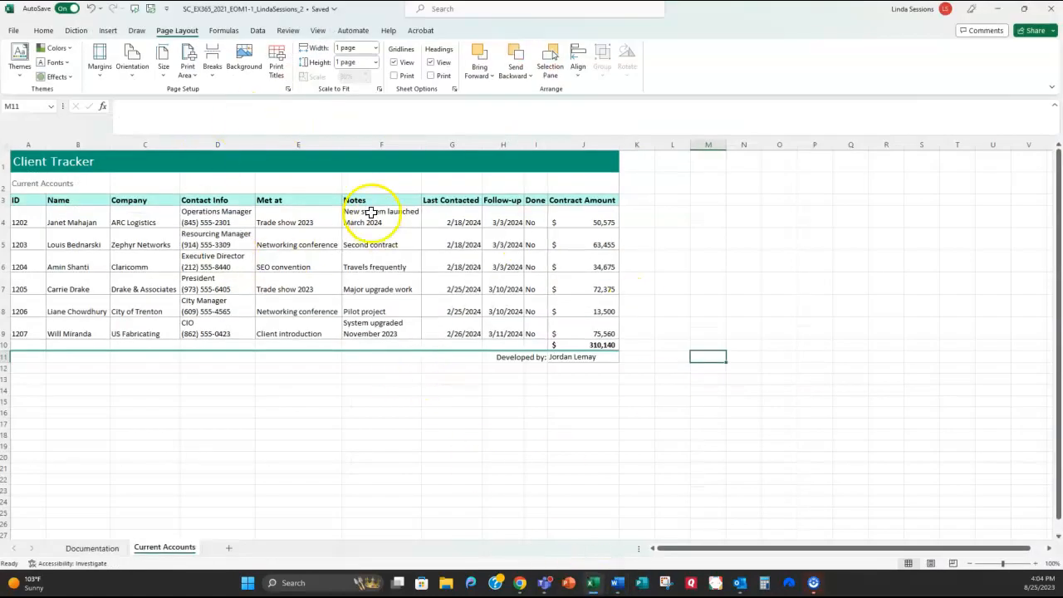
Close the completed Excel workbook and move the Word instructions window off the desktop.
click(1053, 15)
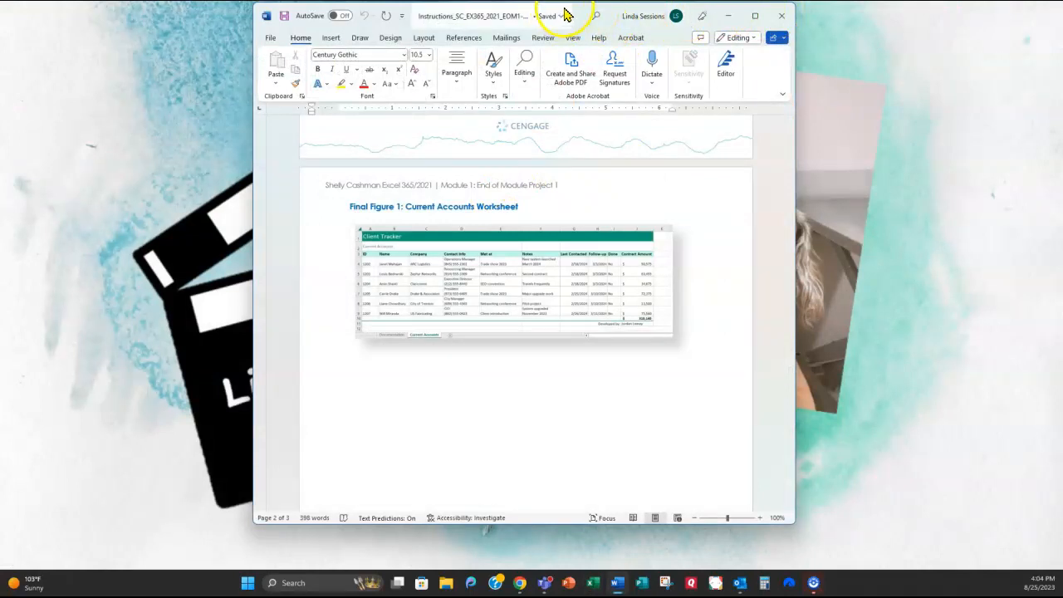
drag(581, 14, 1062, 137)
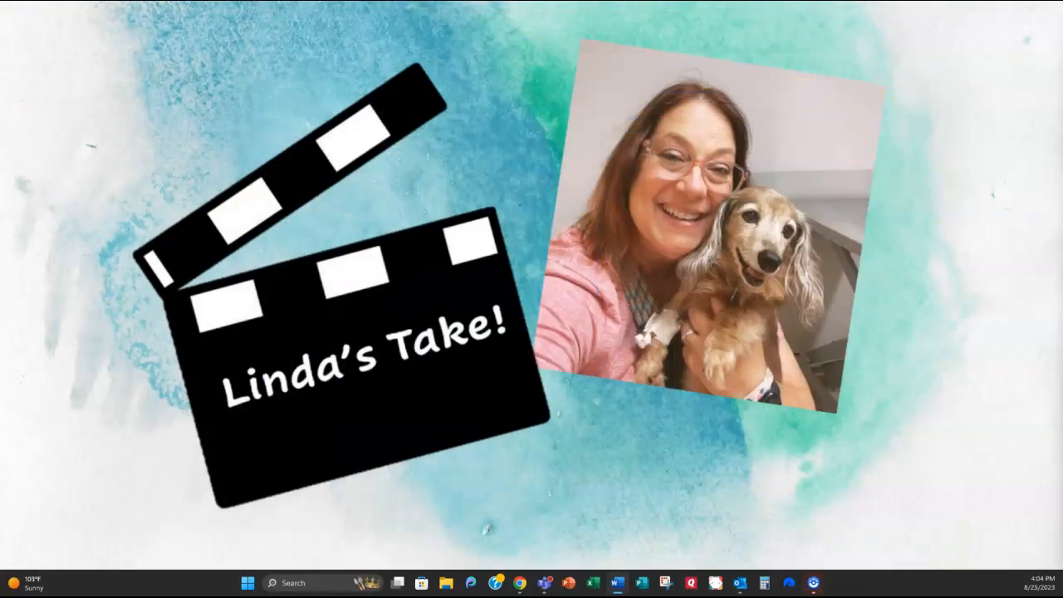